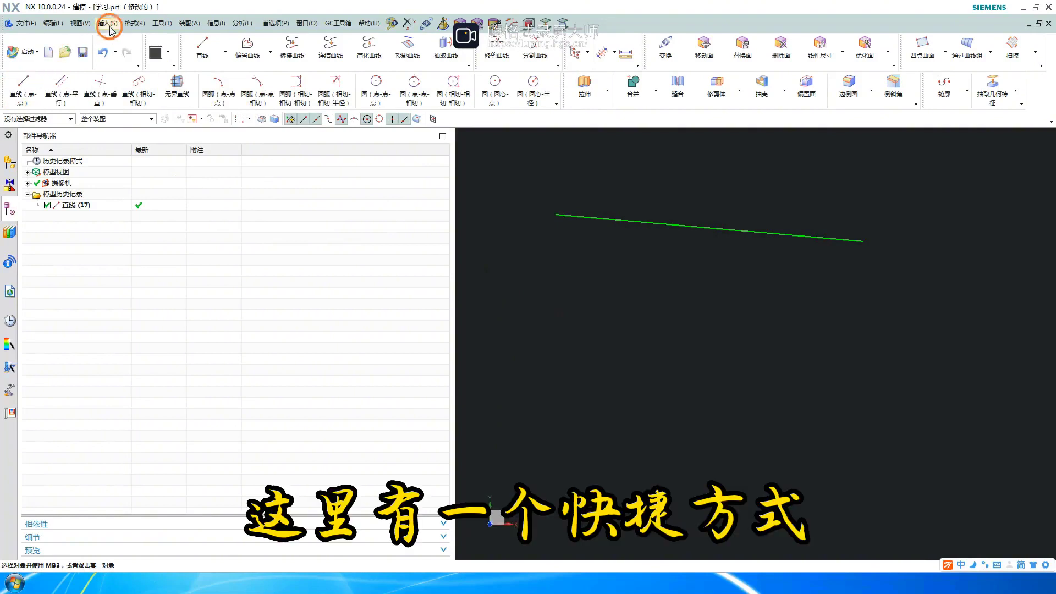
Draw two point-to-point lines below the existing line, roughly its length and both sloping gently down to the right
click(23, 92)
click(539, 298)
click(867, 346)
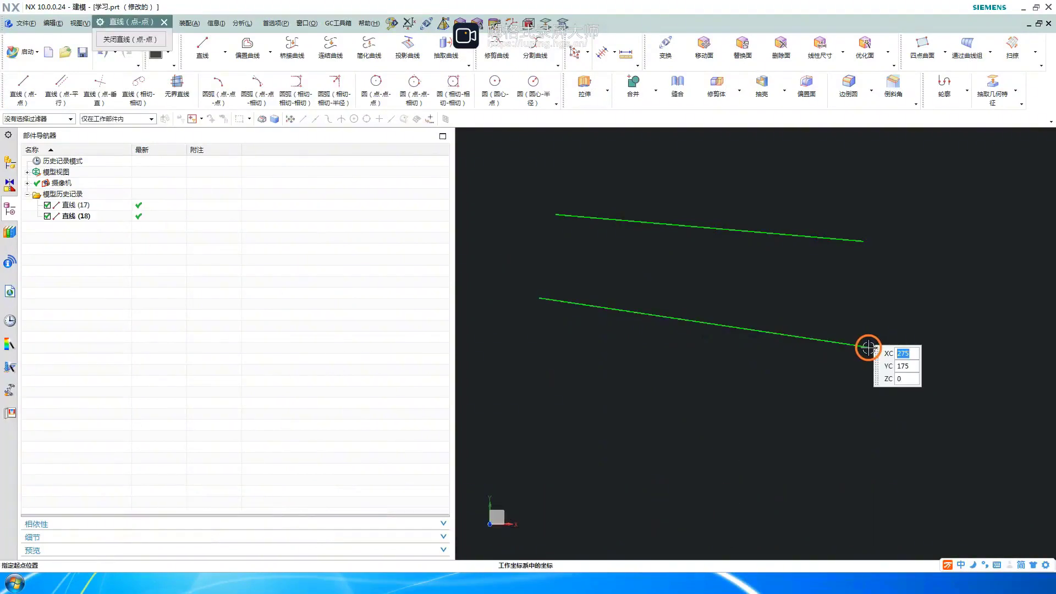
click(537, 377)
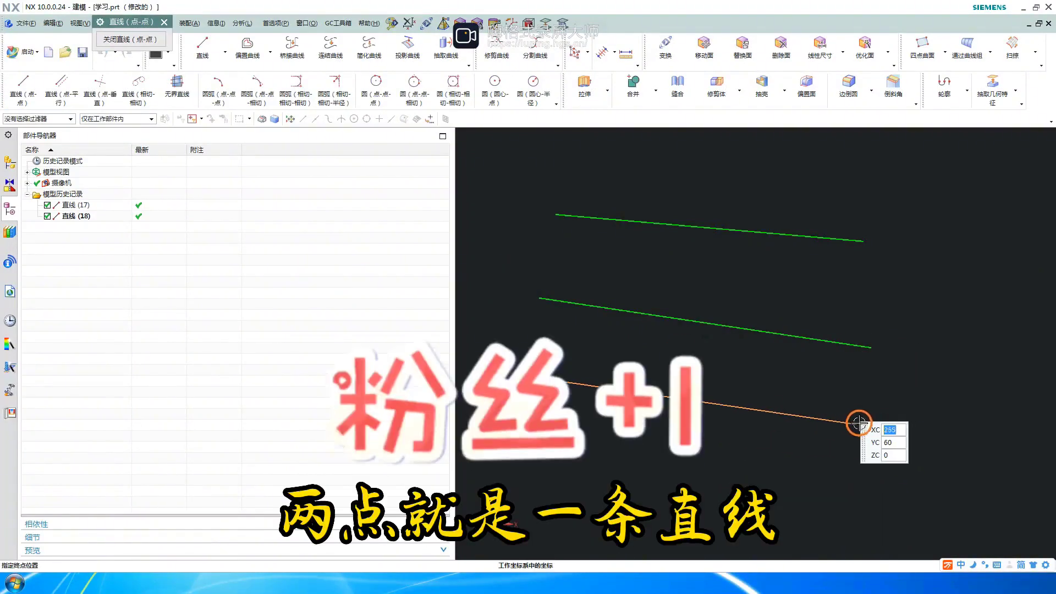
click(874, 414)
middle_click(880, 423)
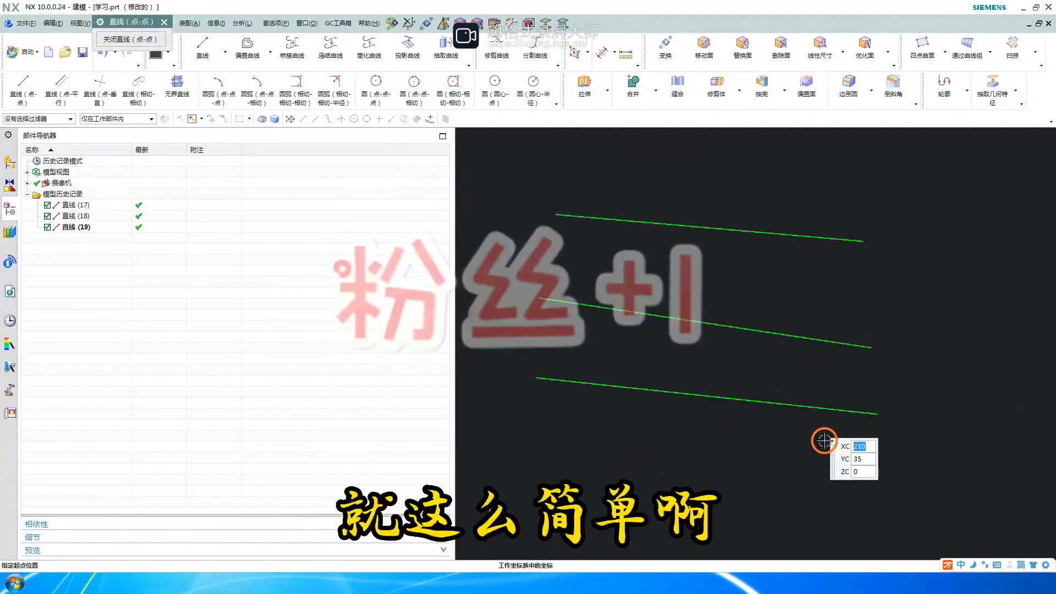
Draw two steep point-to-point lines, one crossing all three lines near their middle and one joining the left ends of the outer two
click(751, 158)
click(722, 440)
middle_click(722, 441)
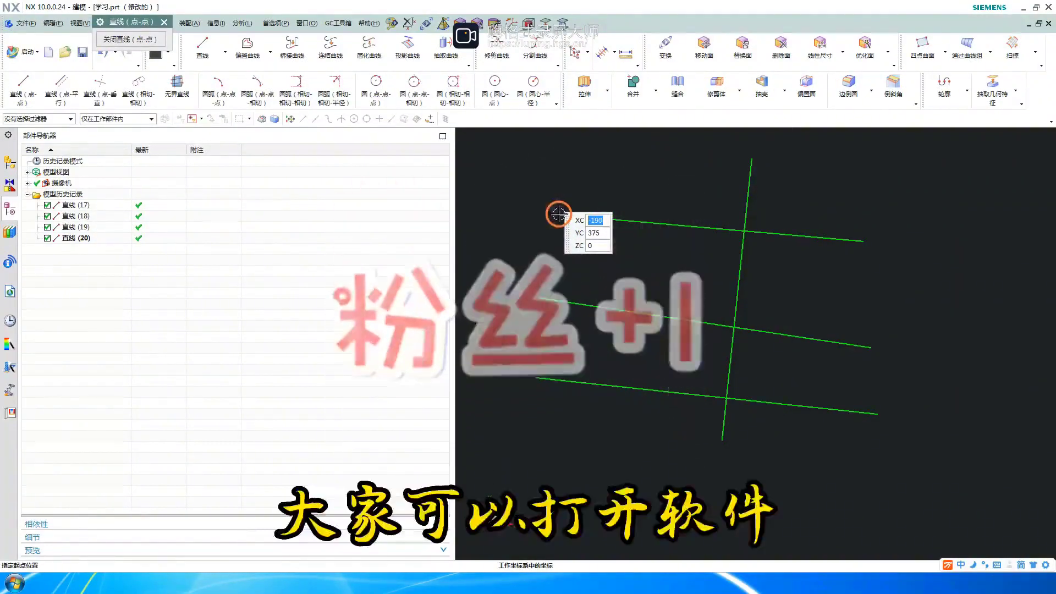
click(558, 215)
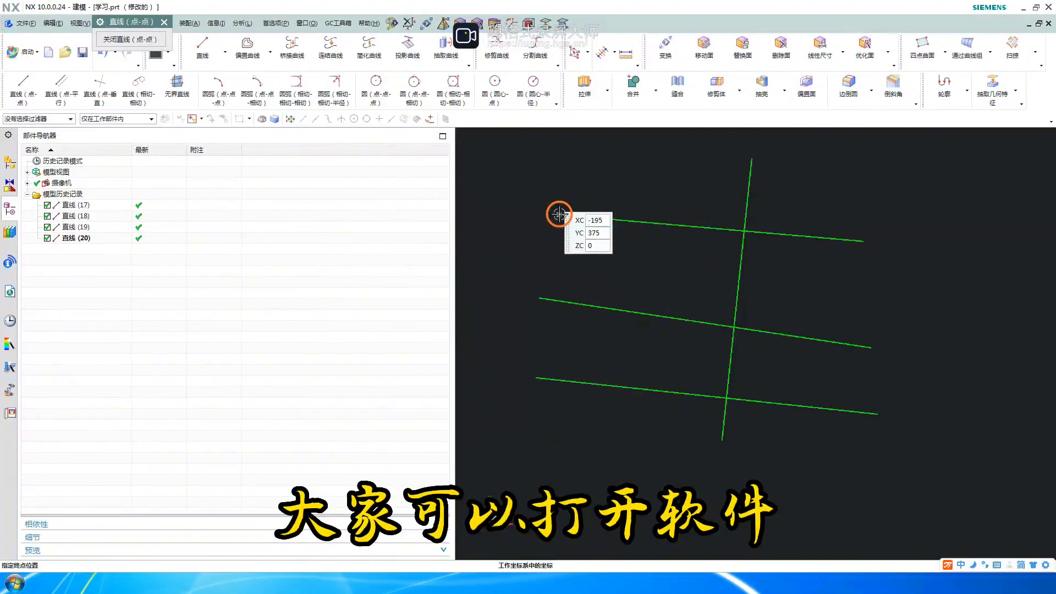
click(539, 376)
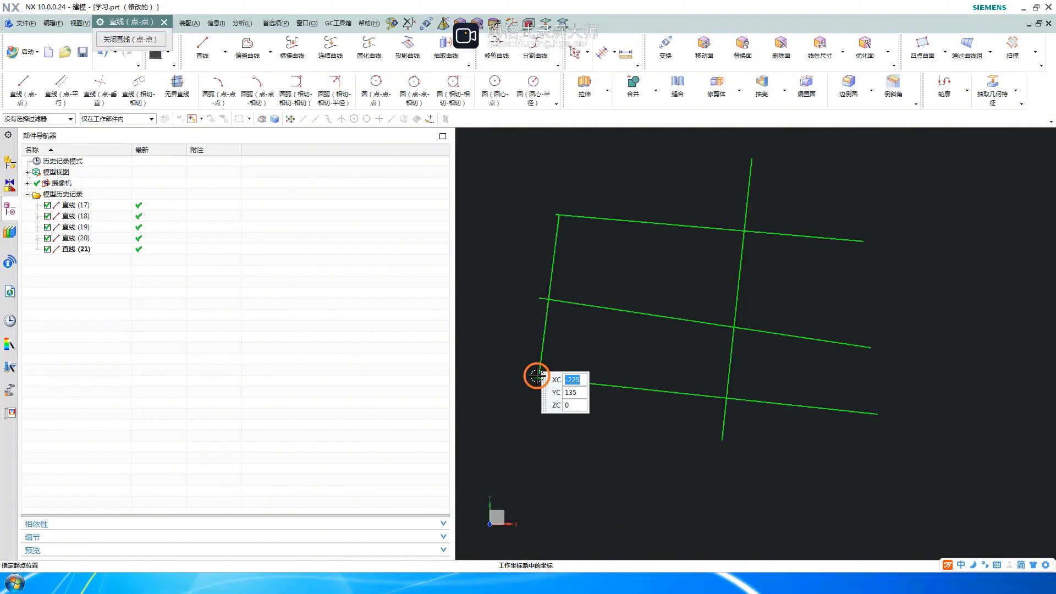
key(Escape)
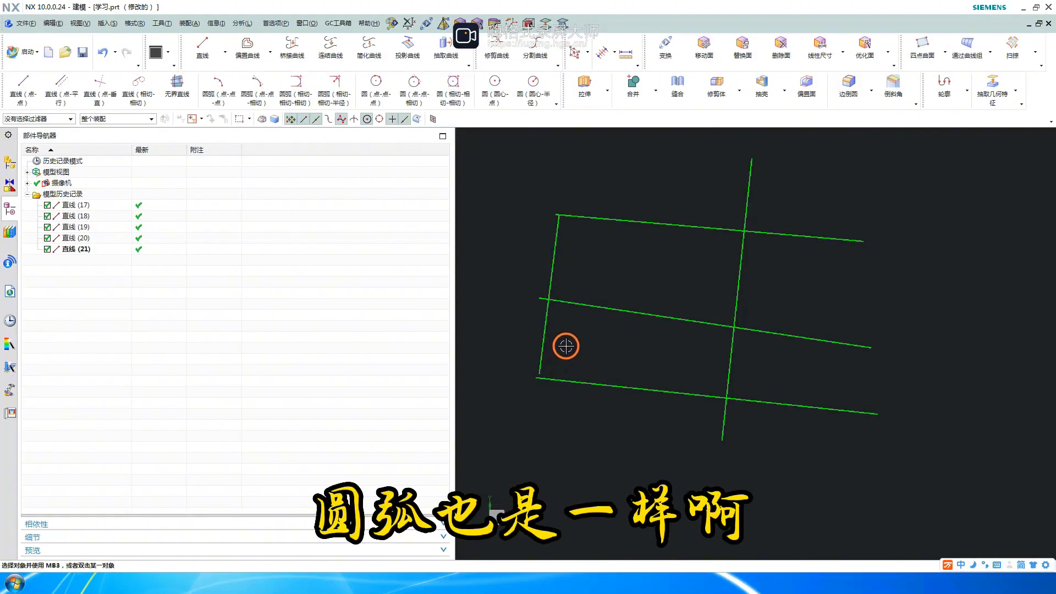
Draw a center-based arc centered at the upper-left line corner with a radius of about 213 mm, adjusting its end to cross the upper line
click(75, 204)
click(106, 23)
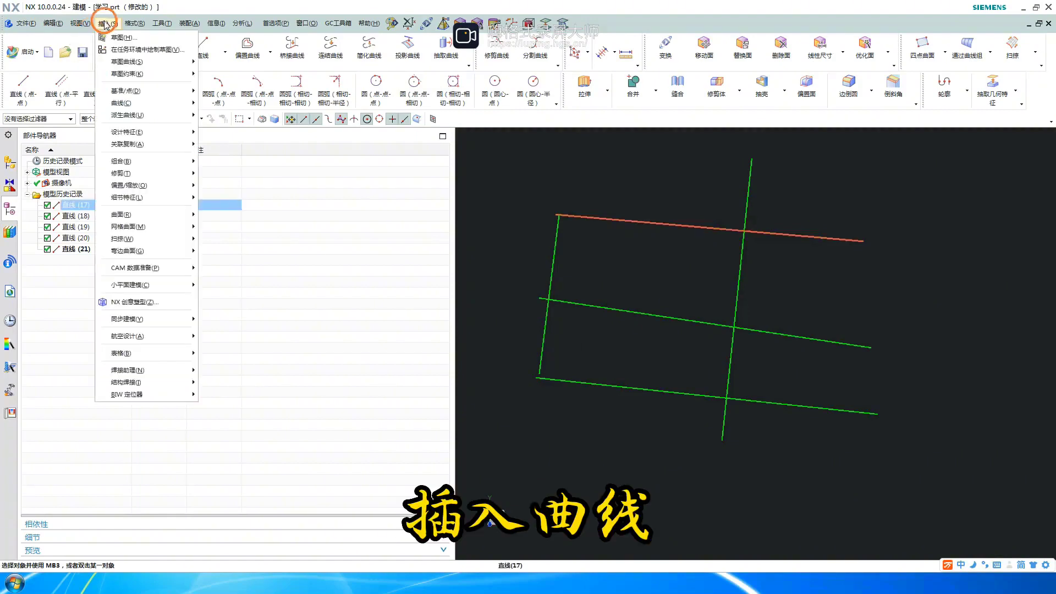
mouse_move(176, 103)
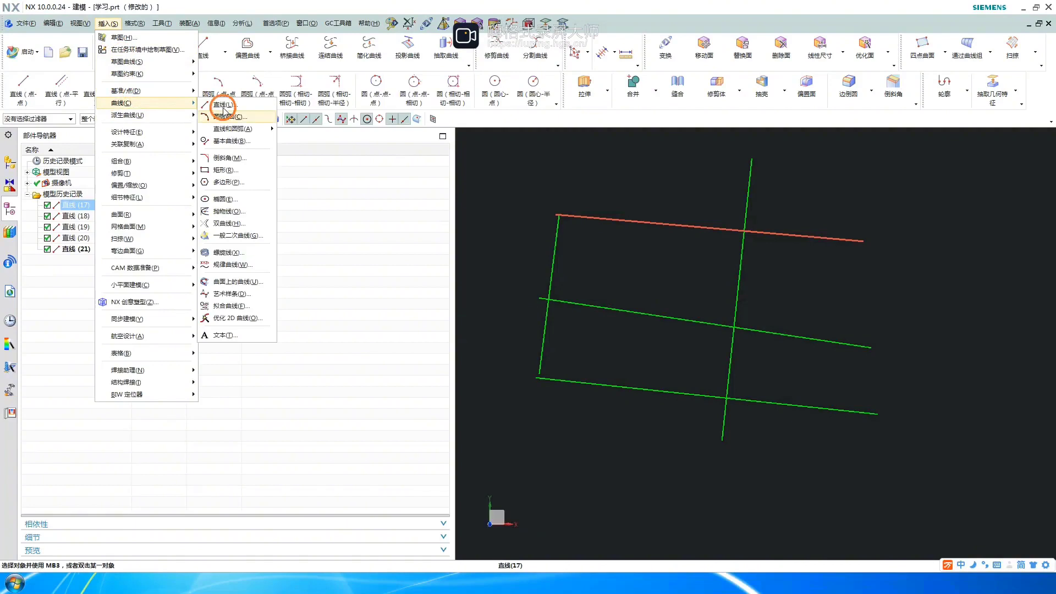
click(224, 116)
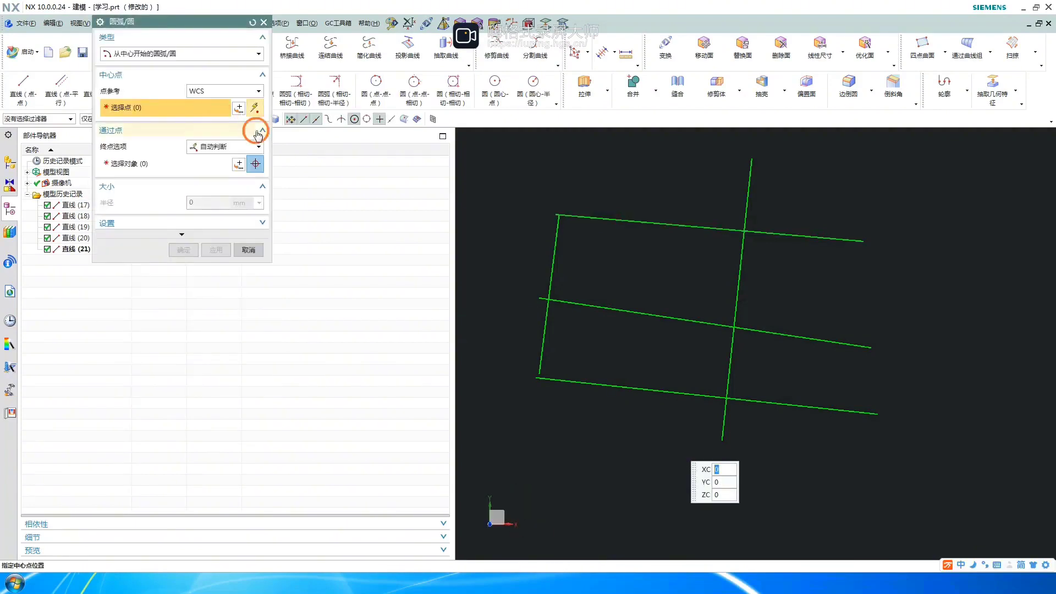
click(558, 213)
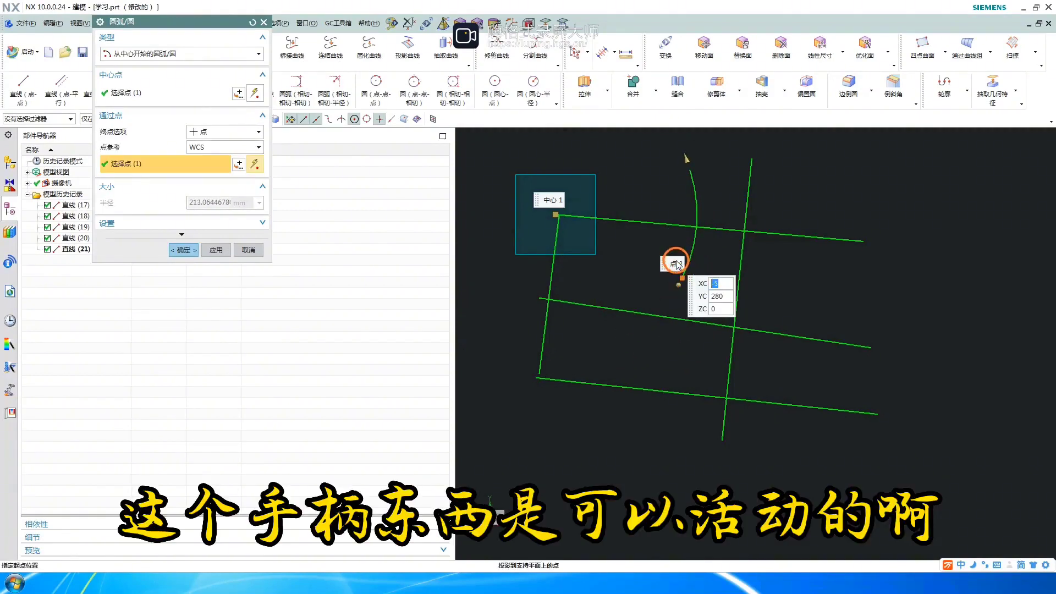
drag(688, 162, 663, 134)
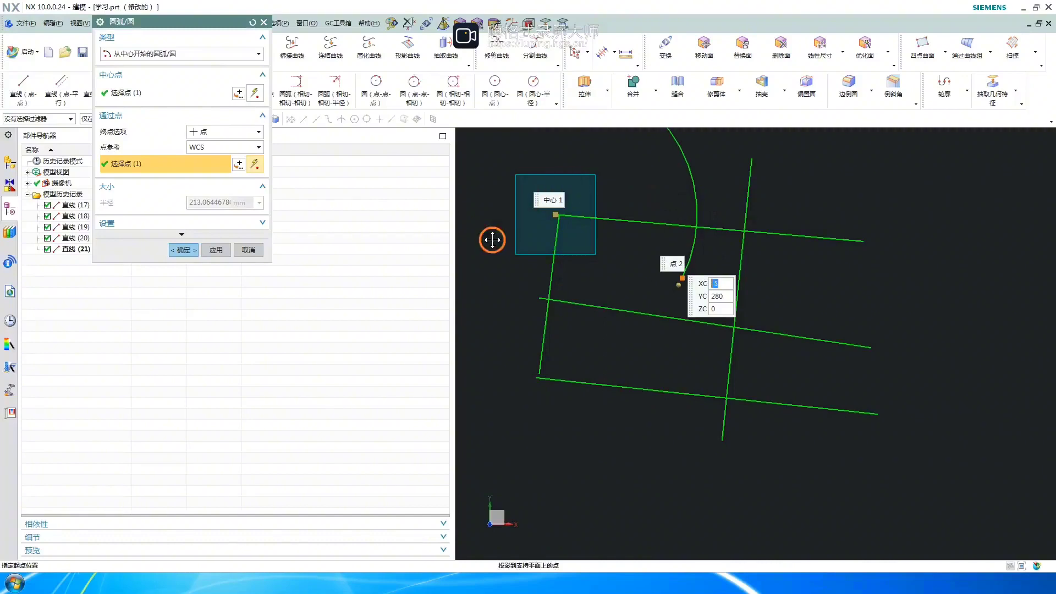
drag(618, 342, 697, 311)
drag(540, 326, 630, 188)
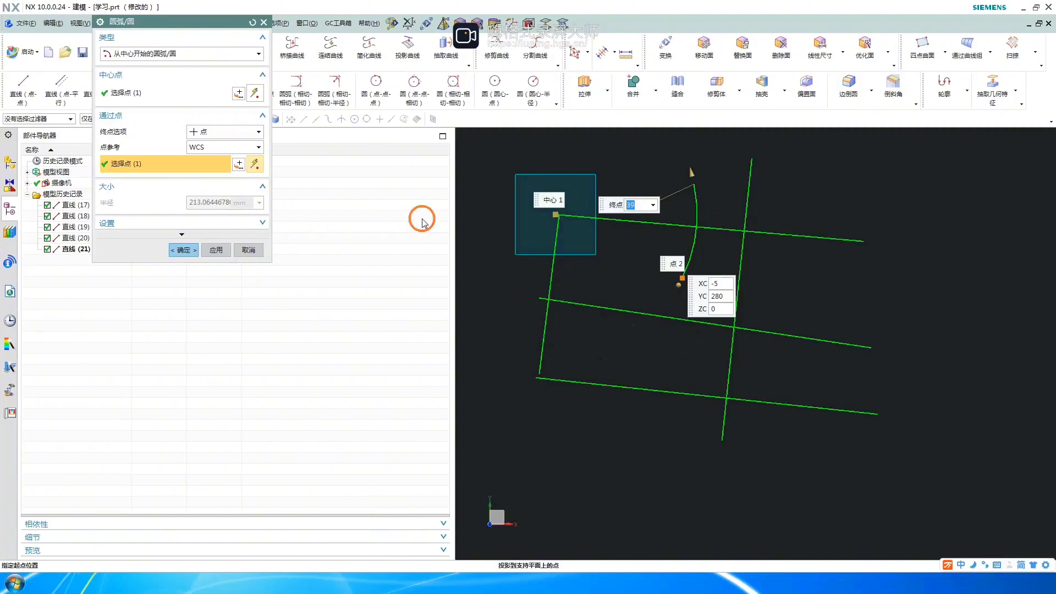
click(189, 252)
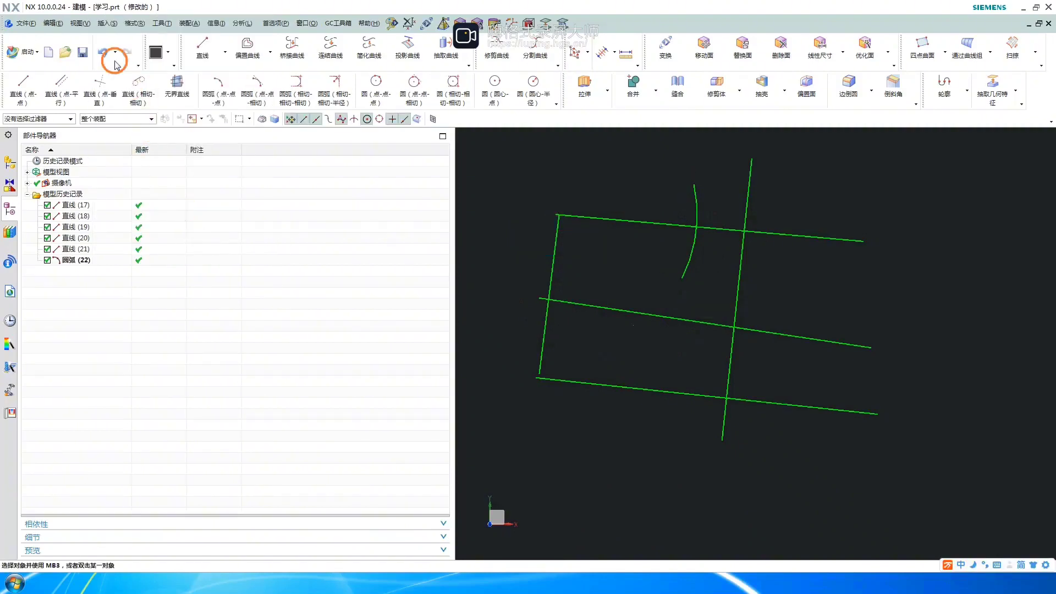
Draw a second center-based arc, centered just right of the steep middle line and bulging beyond the lines' right ends
click(104, 24)
click(113, 89)
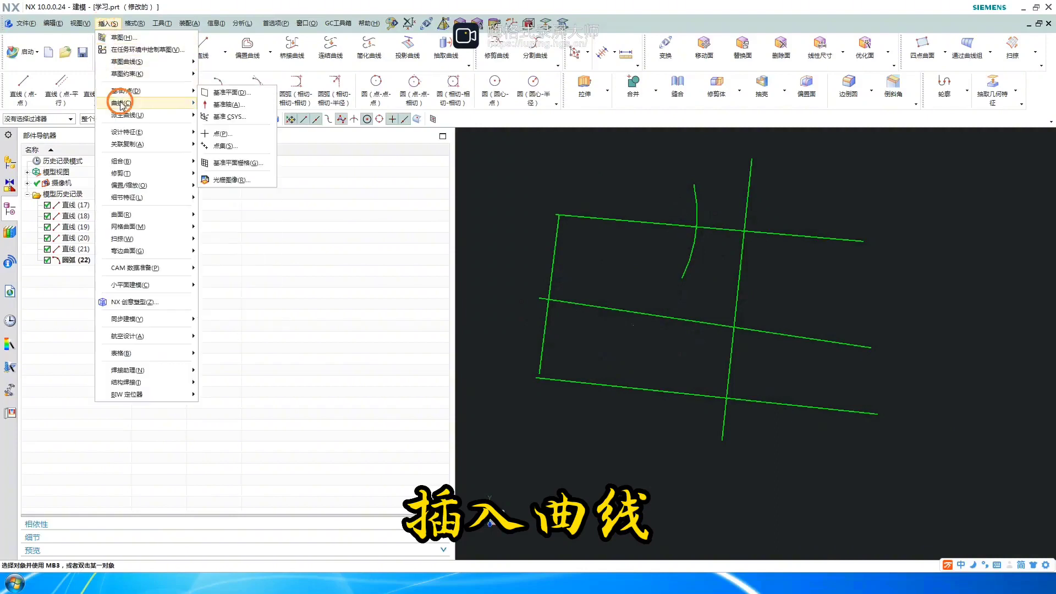
mouse_move(122, 105)
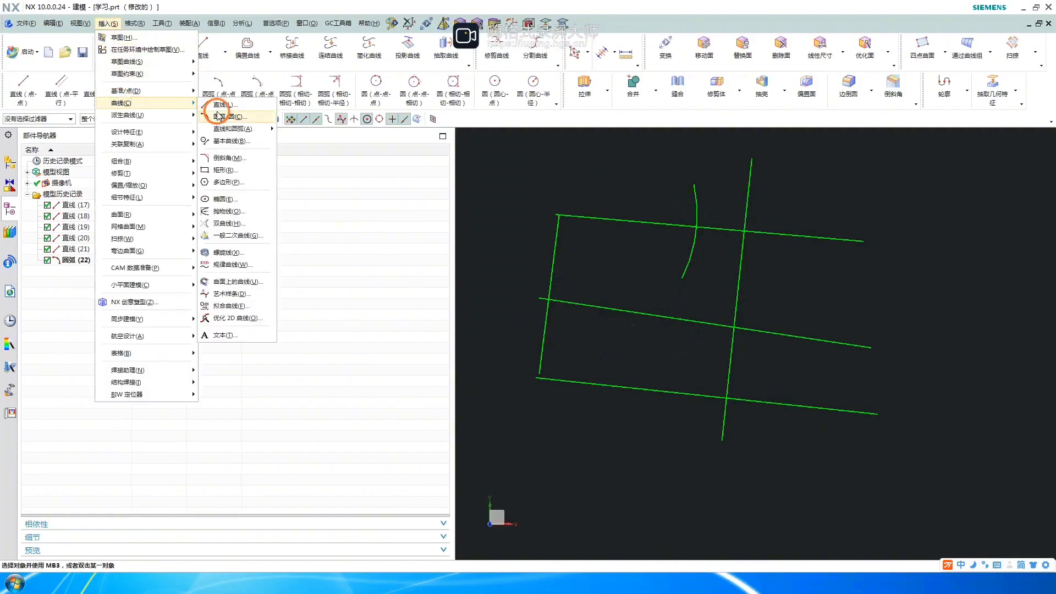
click(217, 106)
click(236, 108)
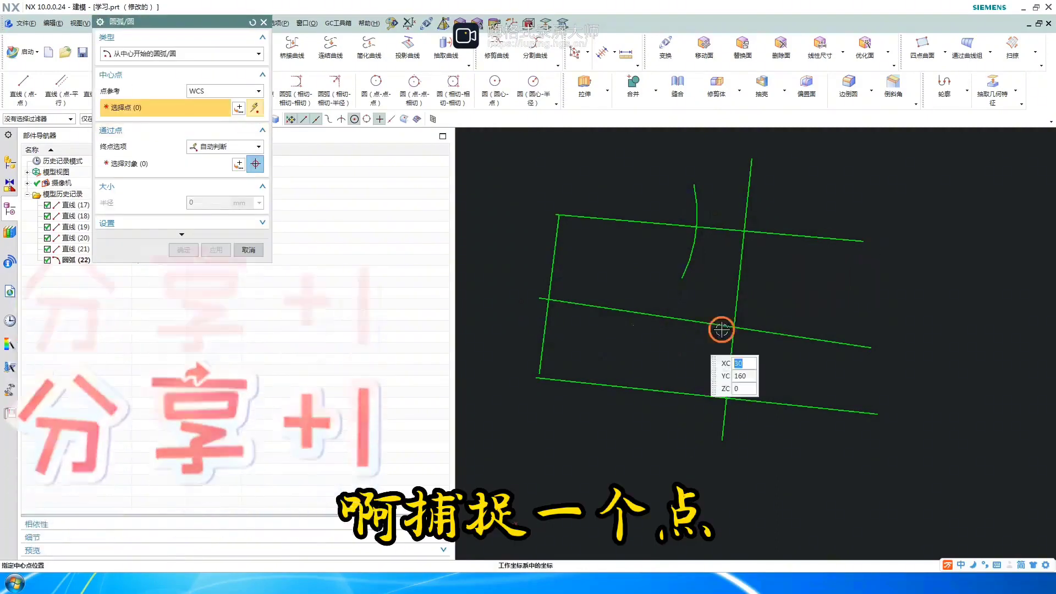
click(775, 274)
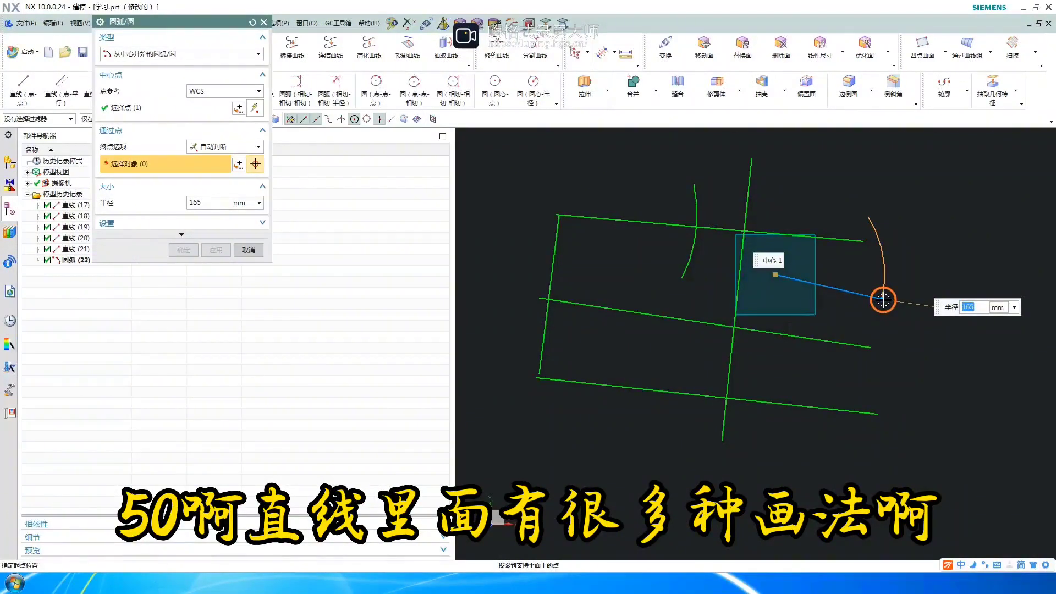
click(884, 300)
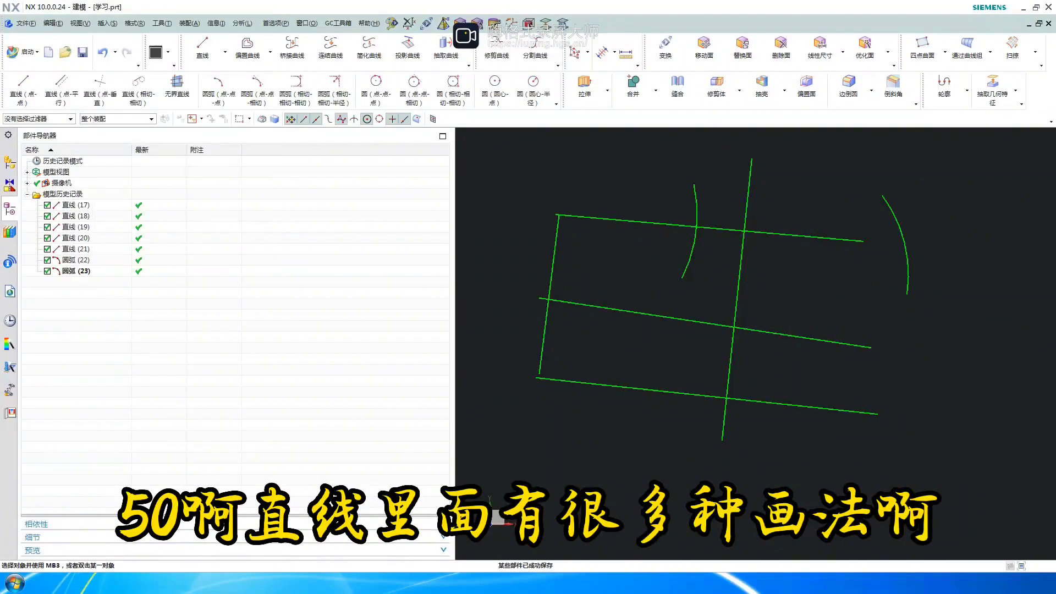
Draw a point-to-point line above the uppermost line, sloping down to the right and crossing the steep middle line
click(105, 28)
click(152, 106)
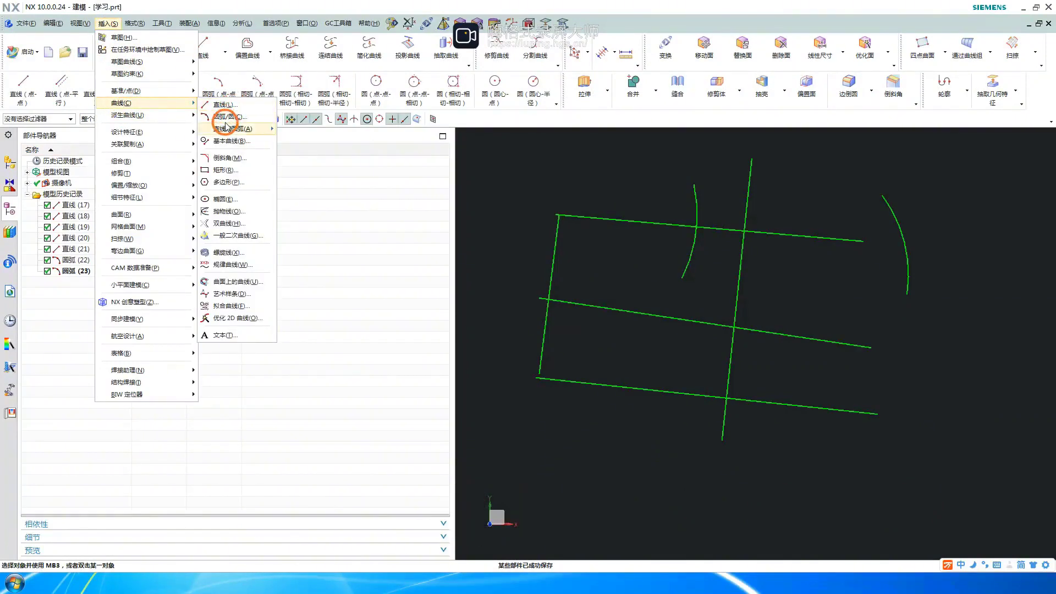
mouse_move(228, 128)
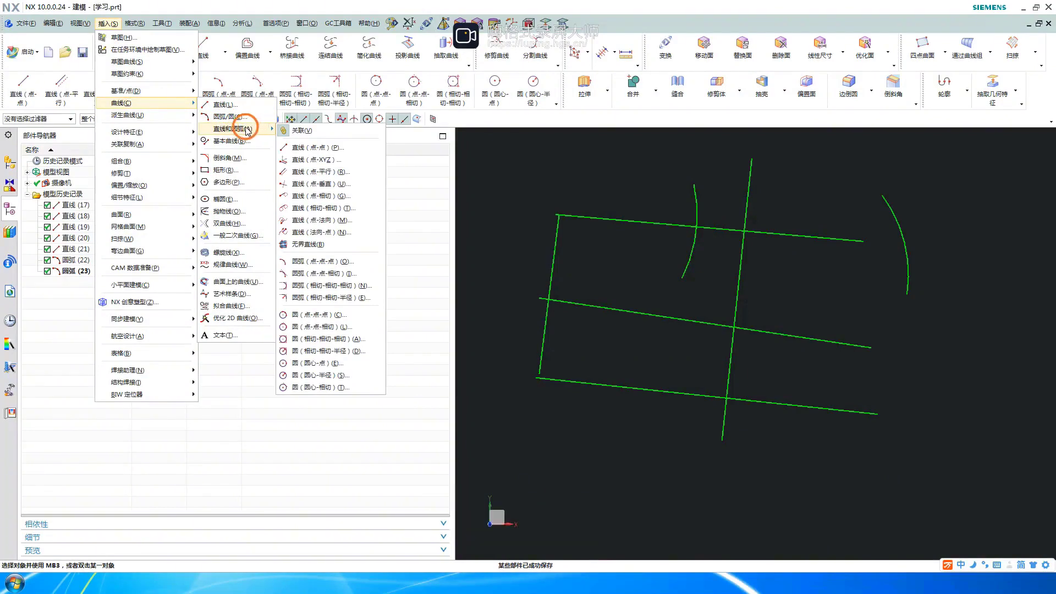
click(322, 148)
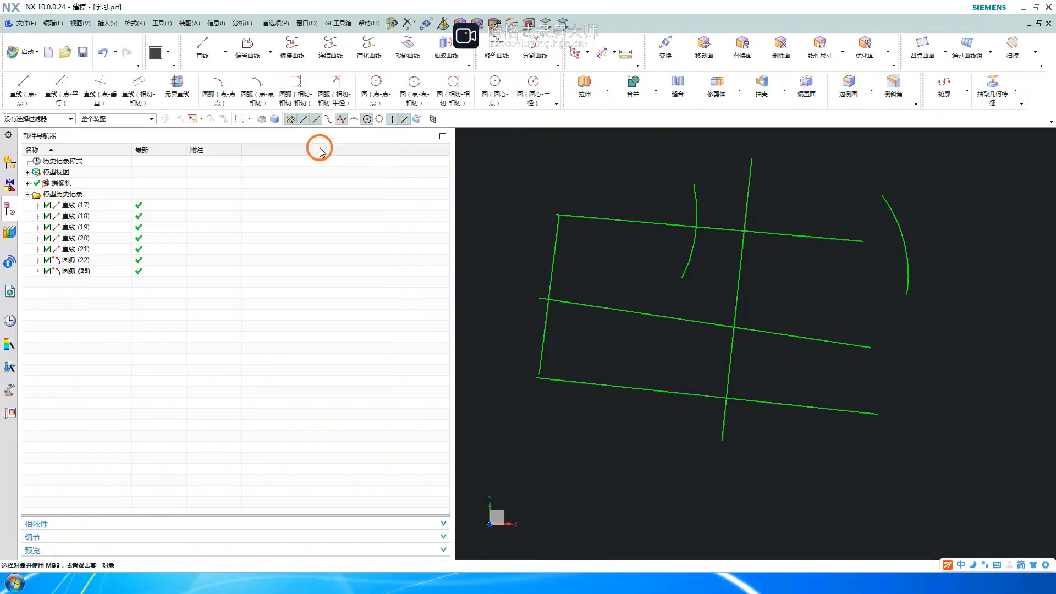
click(622, 182)
click(863, 213)
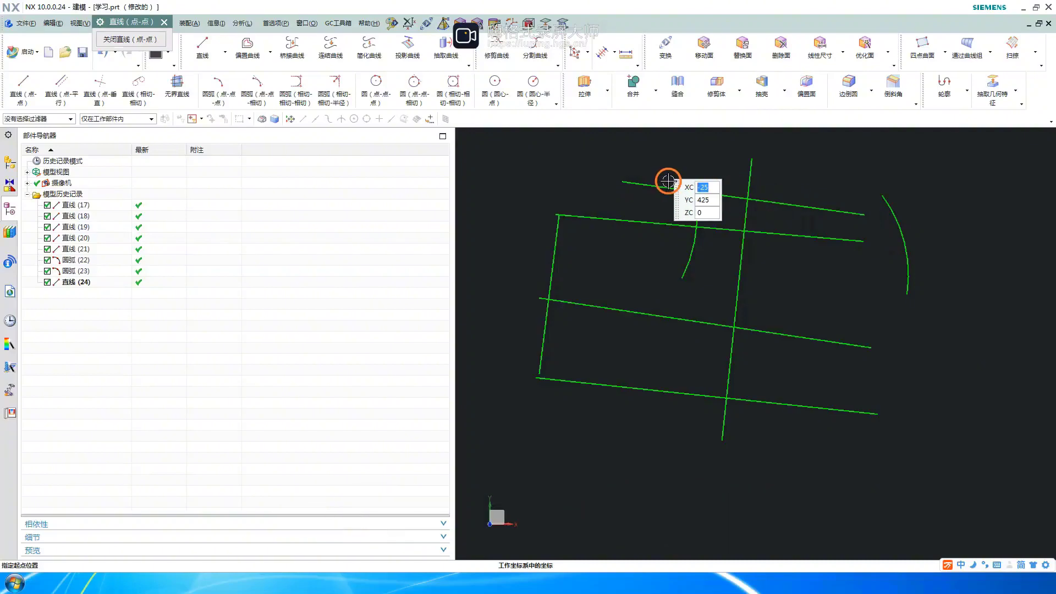
key(Escape)
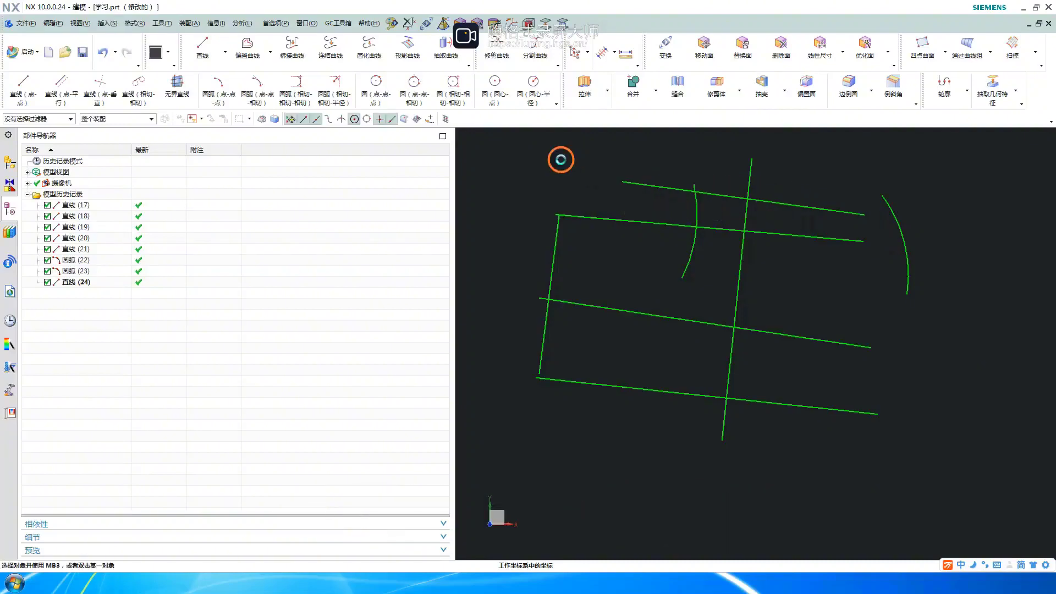
Draw a Point-XYZ line parallel to the X axis, starting near the second line from the top and extending left past the upper-left corner
click(104, 23)
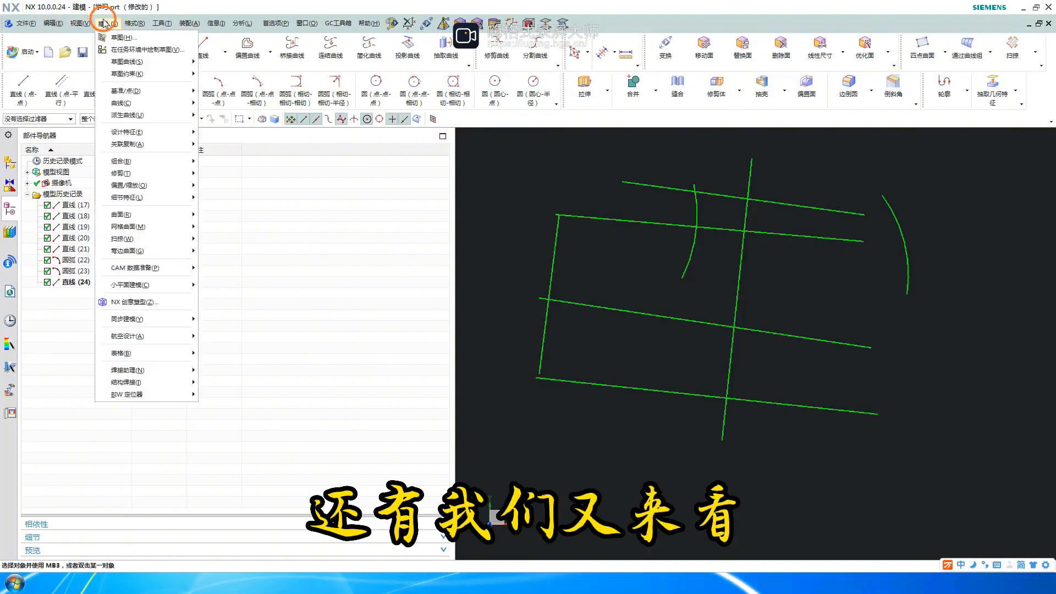
mouse_move(128, 102)
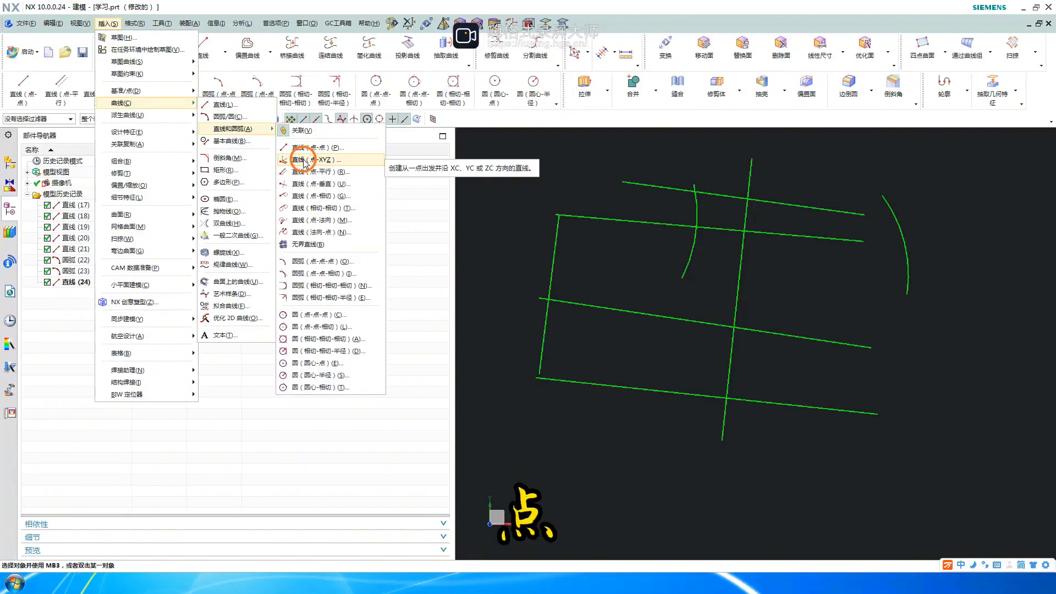
click(303, 160)
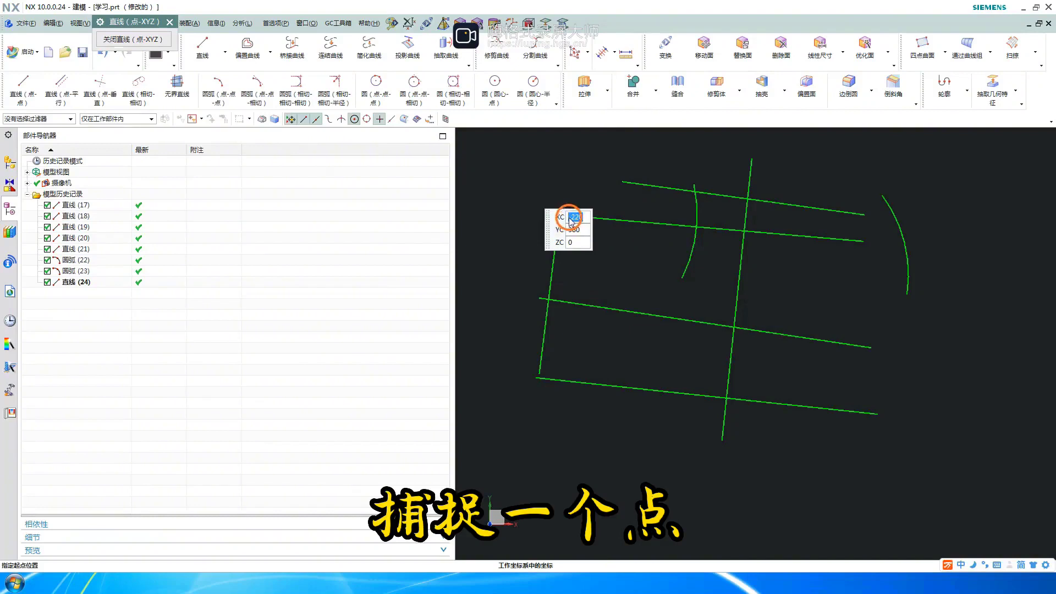
click(649, 221)
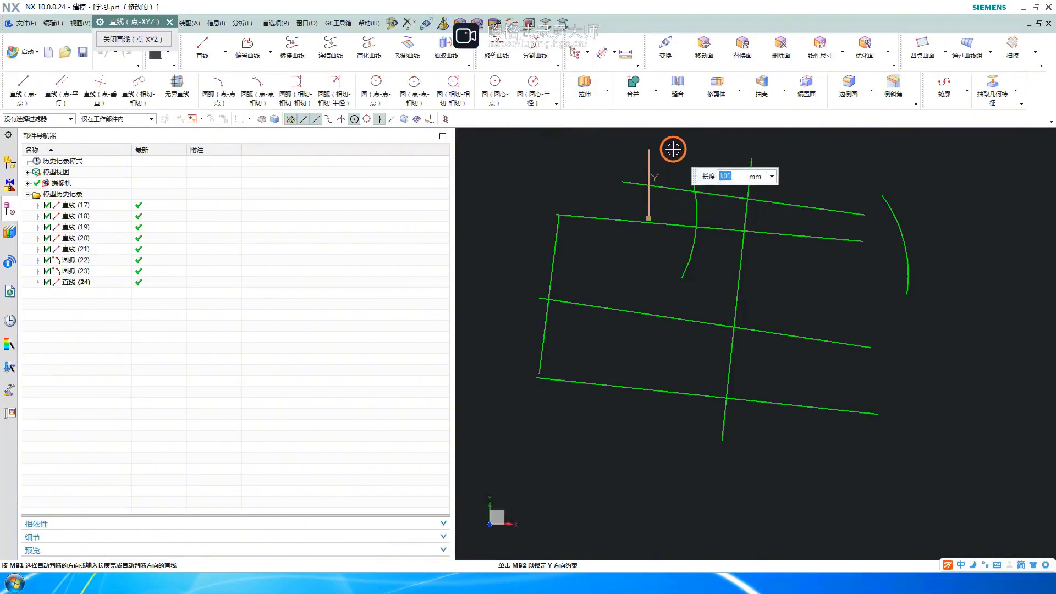
click(504, 208)
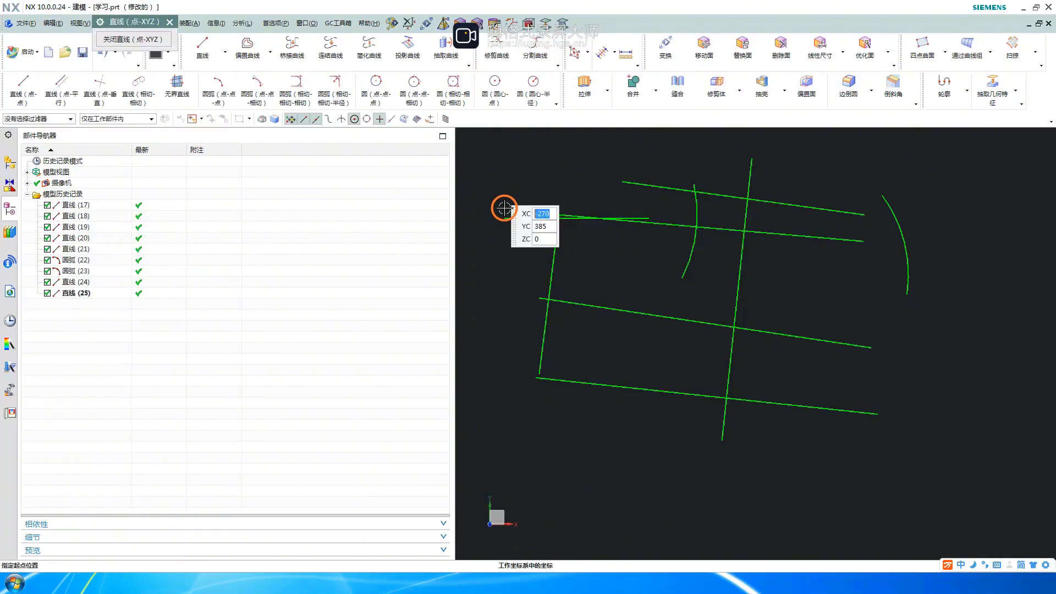
key(Escape)
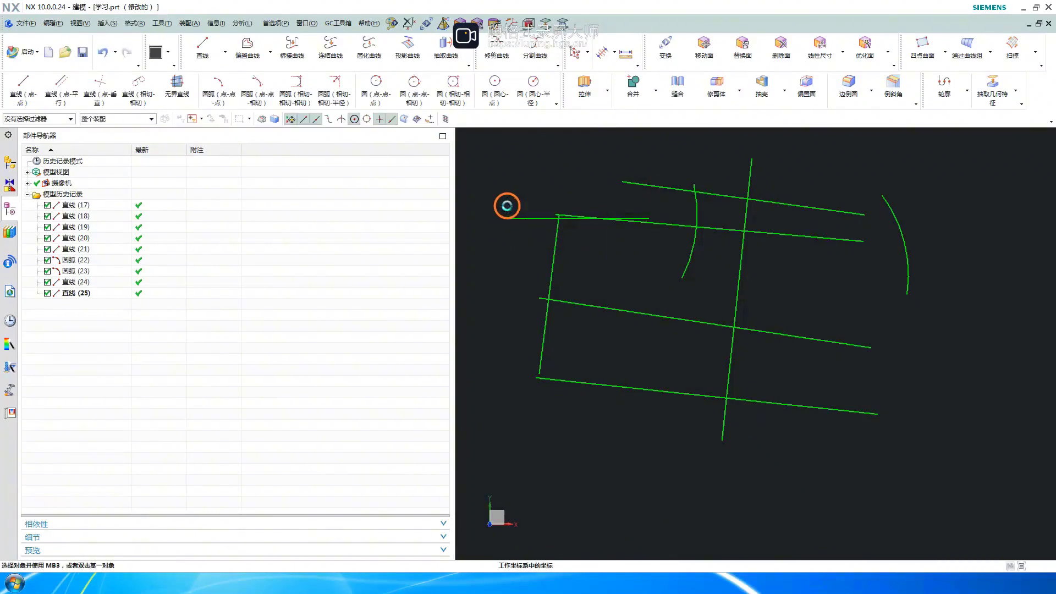
click(106, 24)
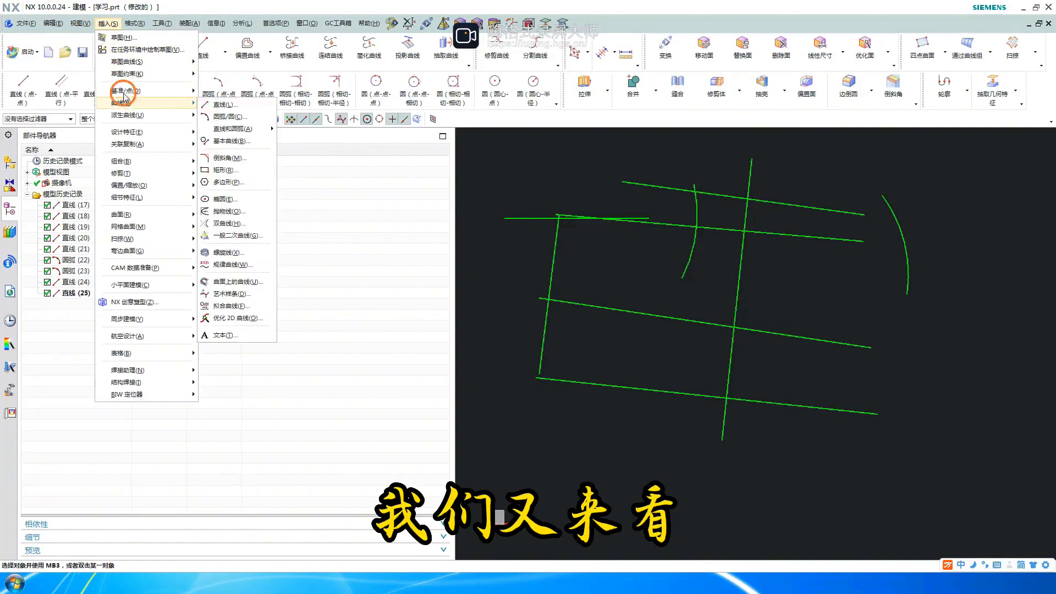
mouse_move(182, 103)
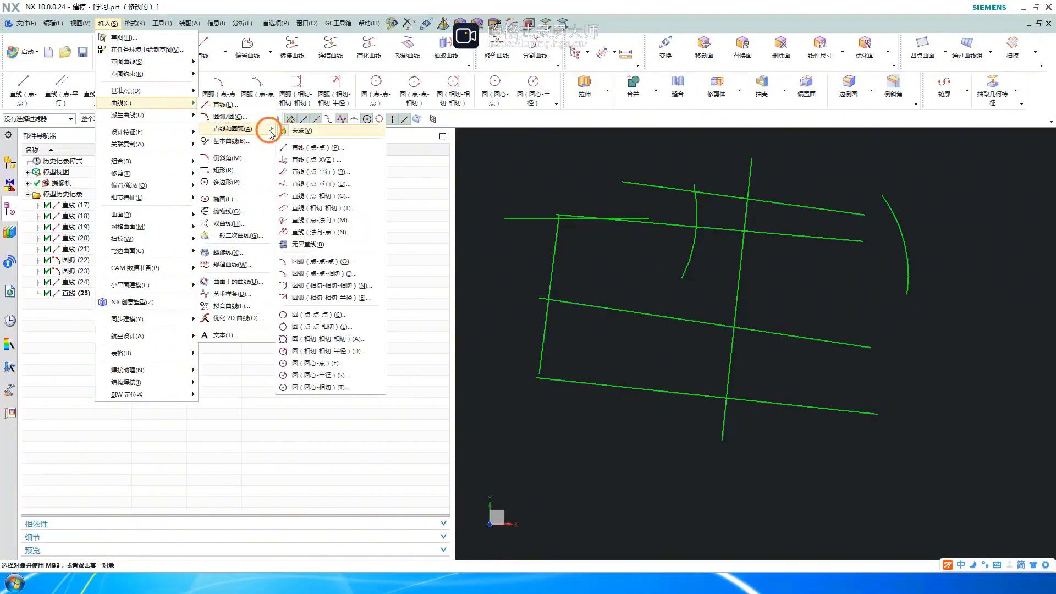
key(Escape)
Draw a point-parallel line from the left end of the third sloping line, parallel to the left side line and extending up past the upper-left corner
click(106, 23)
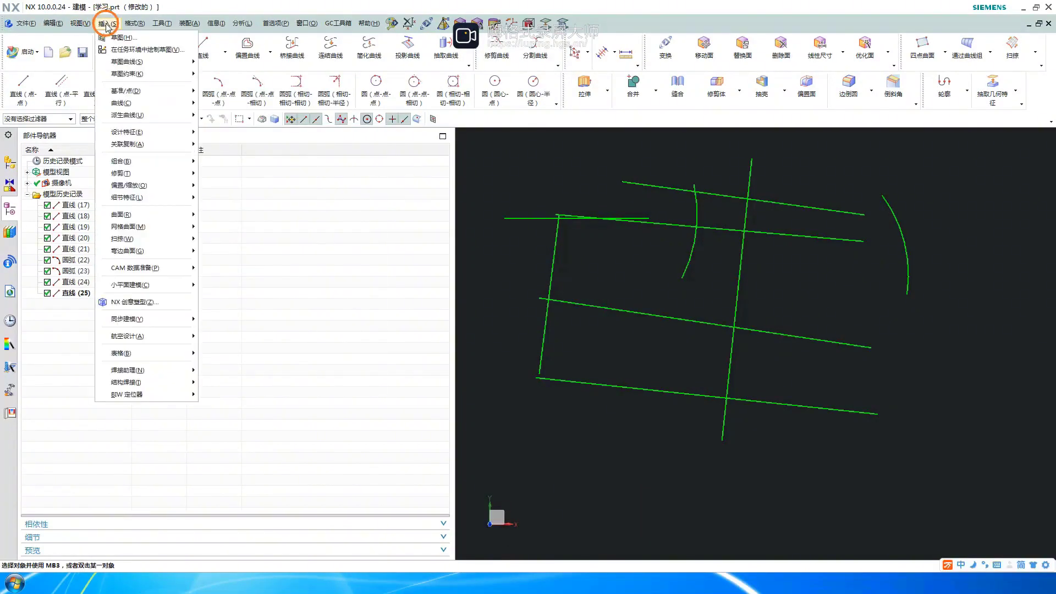
click(127, 106)
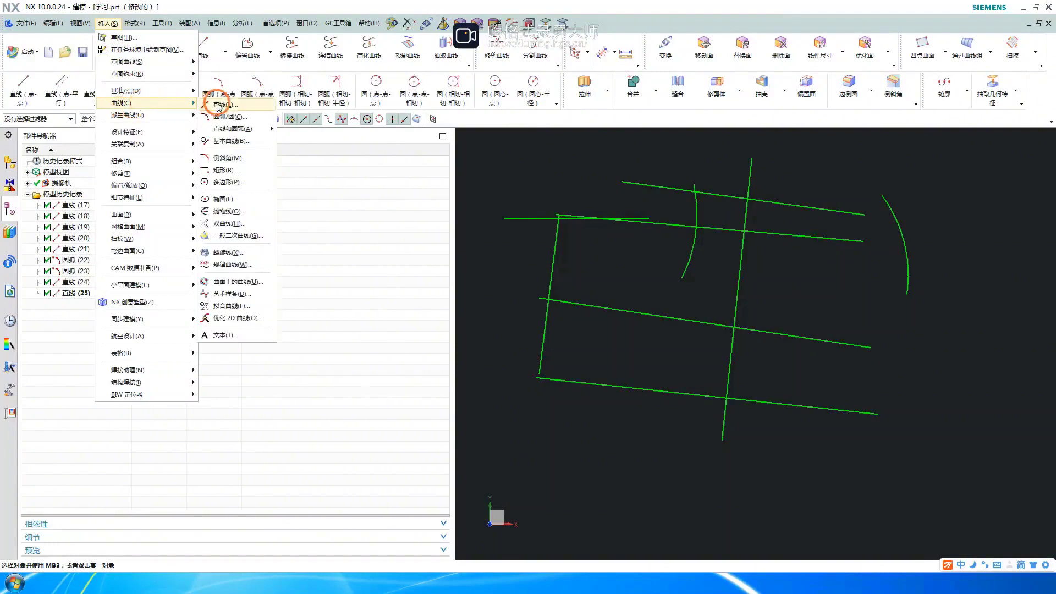
click(229, 127)
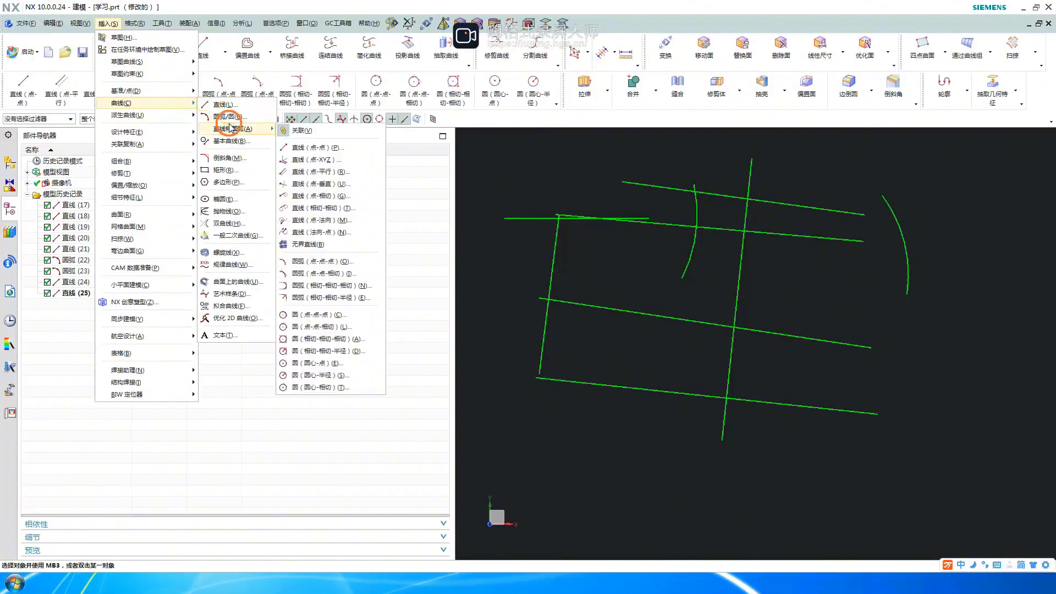
click(304, 172)
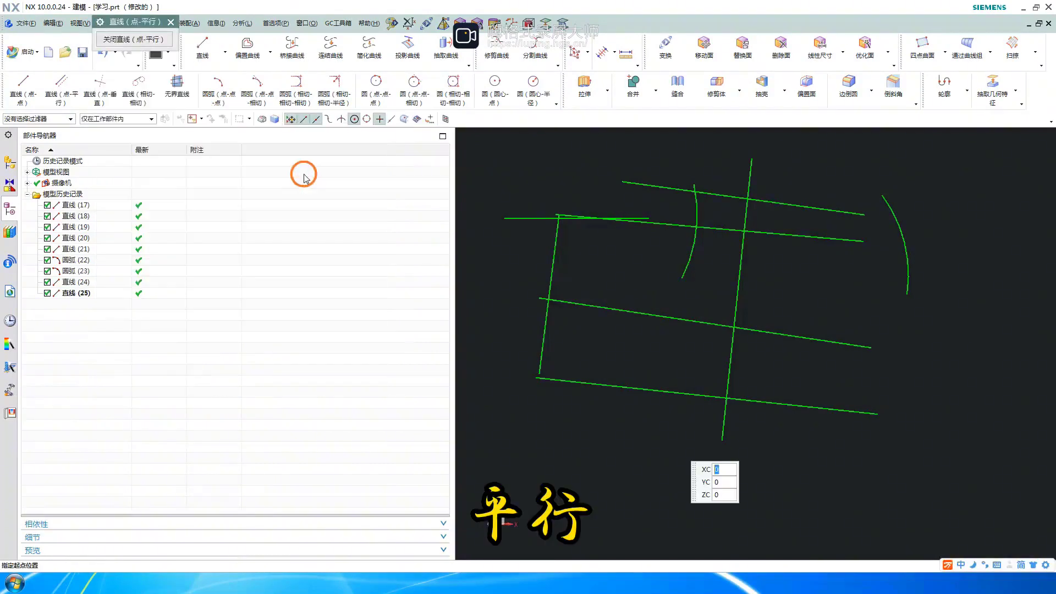
click(539, 299)
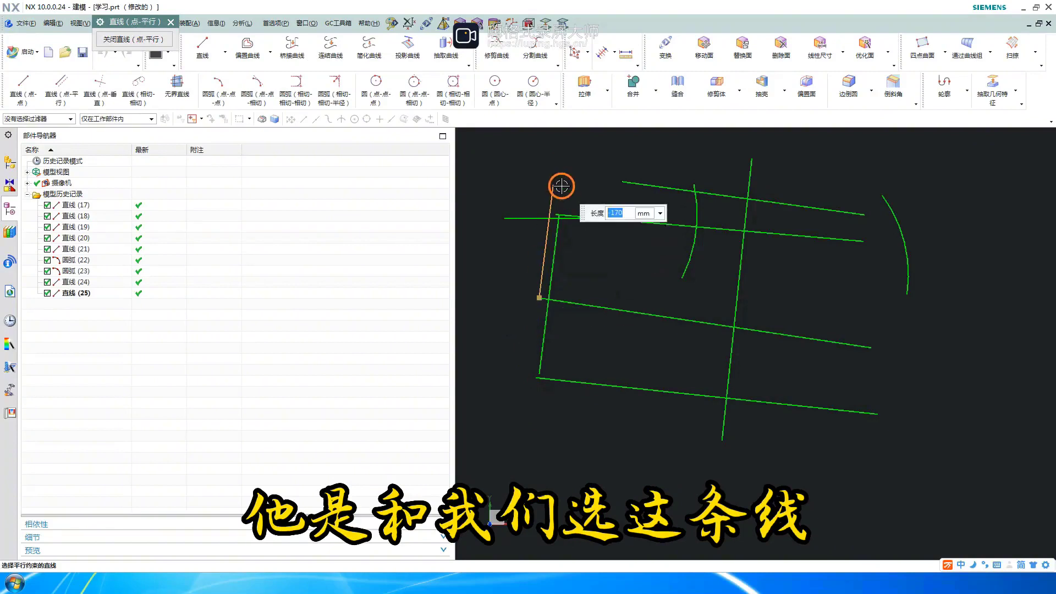
click(561, 165)
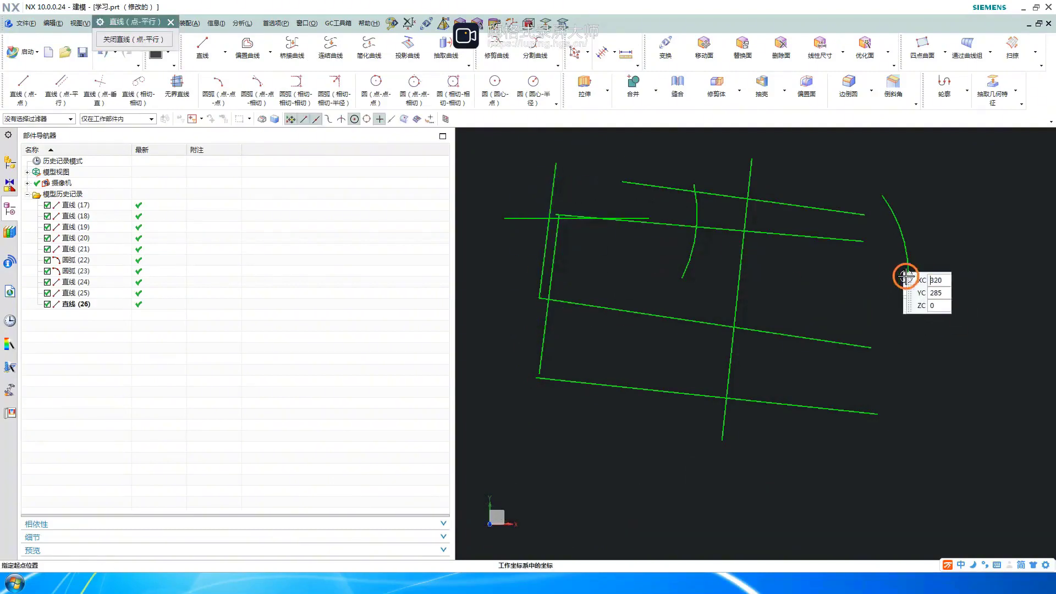
Draw another point-parallel line starting on the steep middle line and running right, parallel to the second line from the top
click(741, 298)
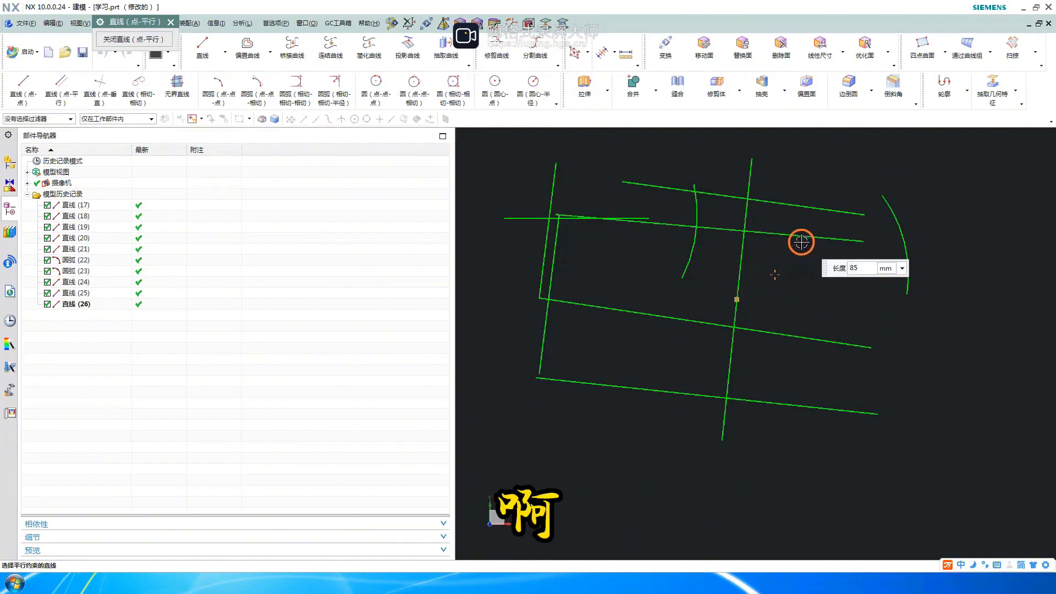
click(851, 304)
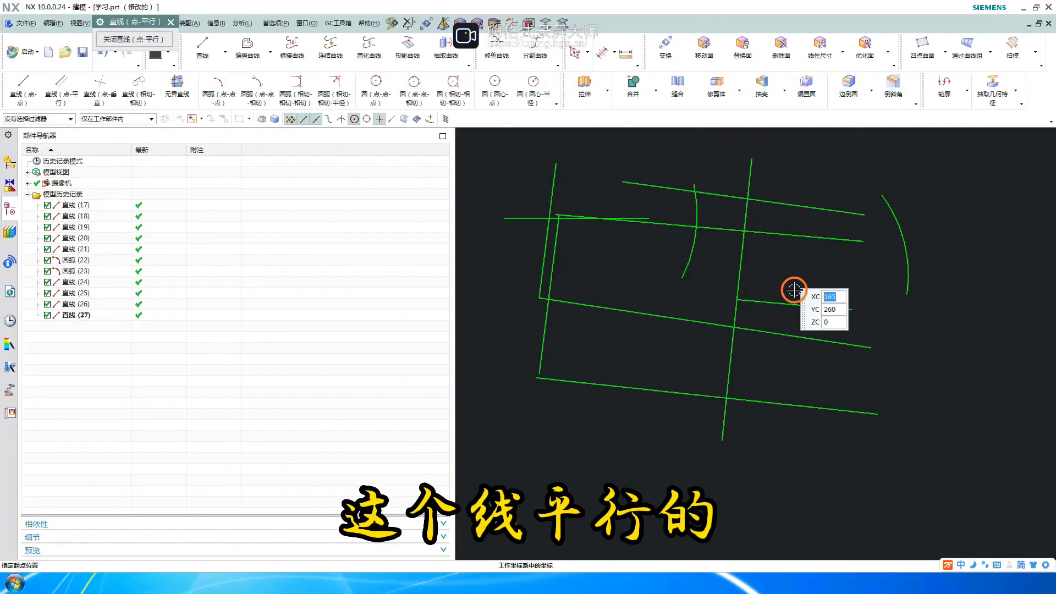
key(Escape)
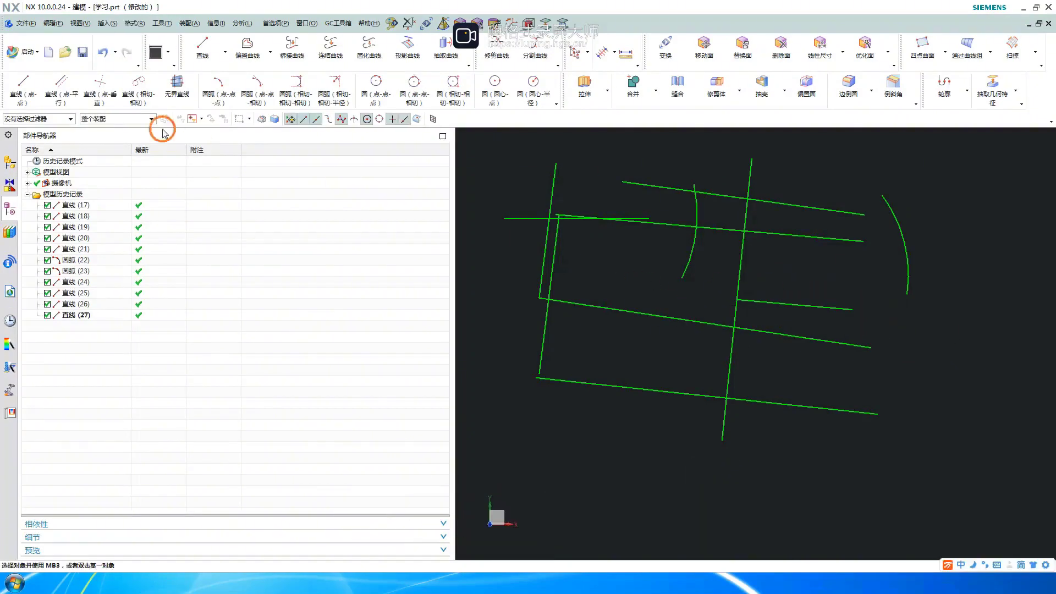
Draw a point-perpendicular line from a point on the uppermost line, perpendicular to it and extending down past the lowest line
click(106, 25)
click(125, 103)
mouse_move(242, 129)
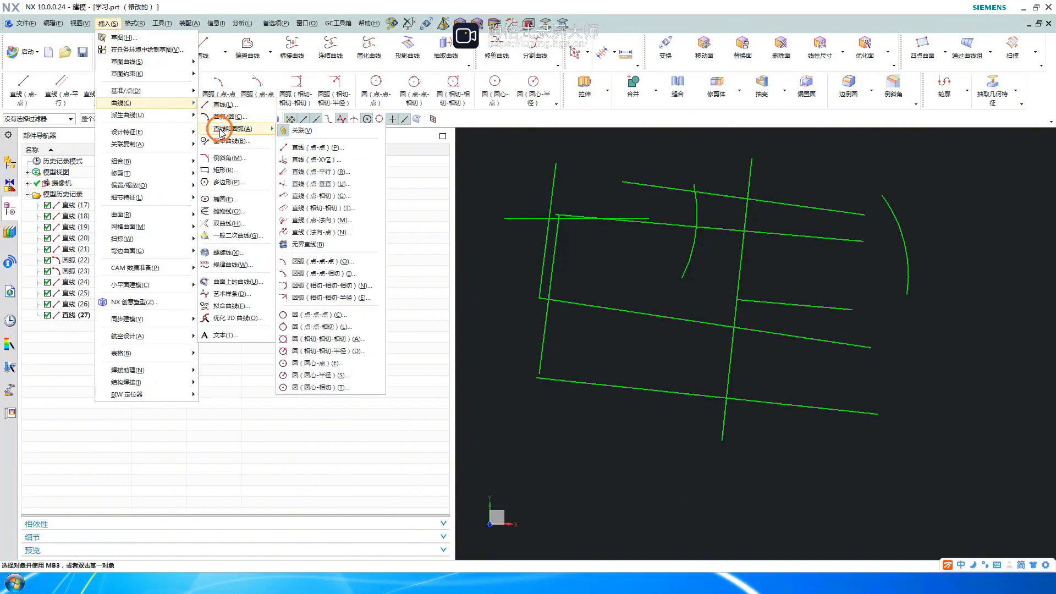
click(302, 185)
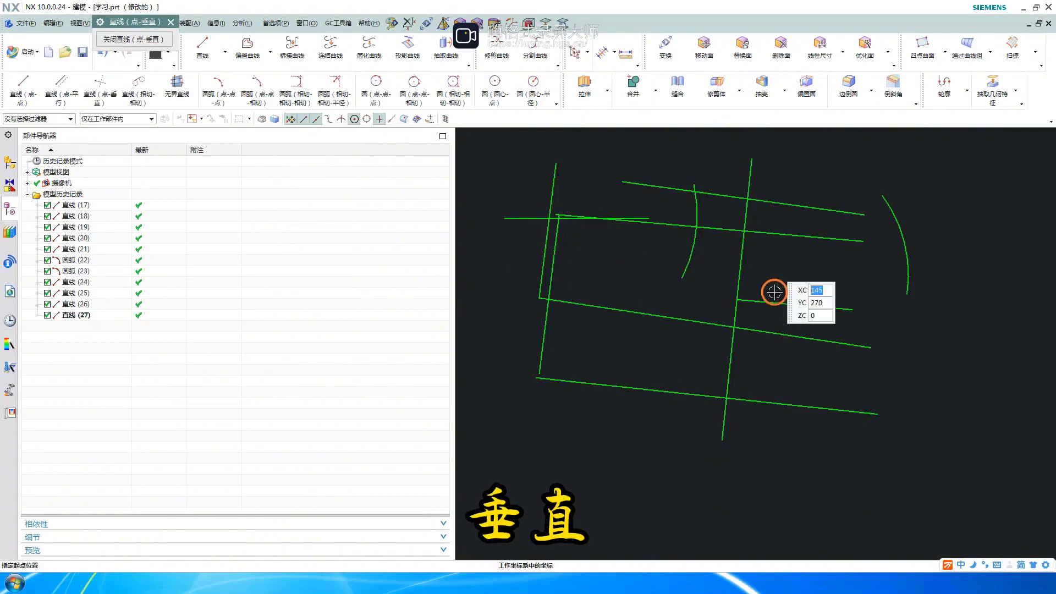
click(802, 208)
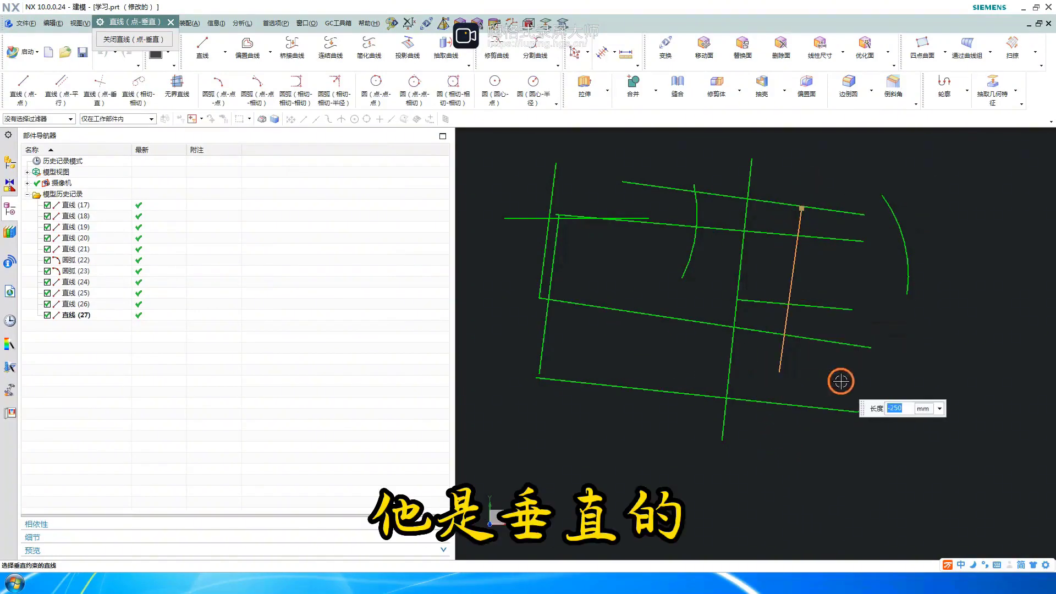
click(781, 451)
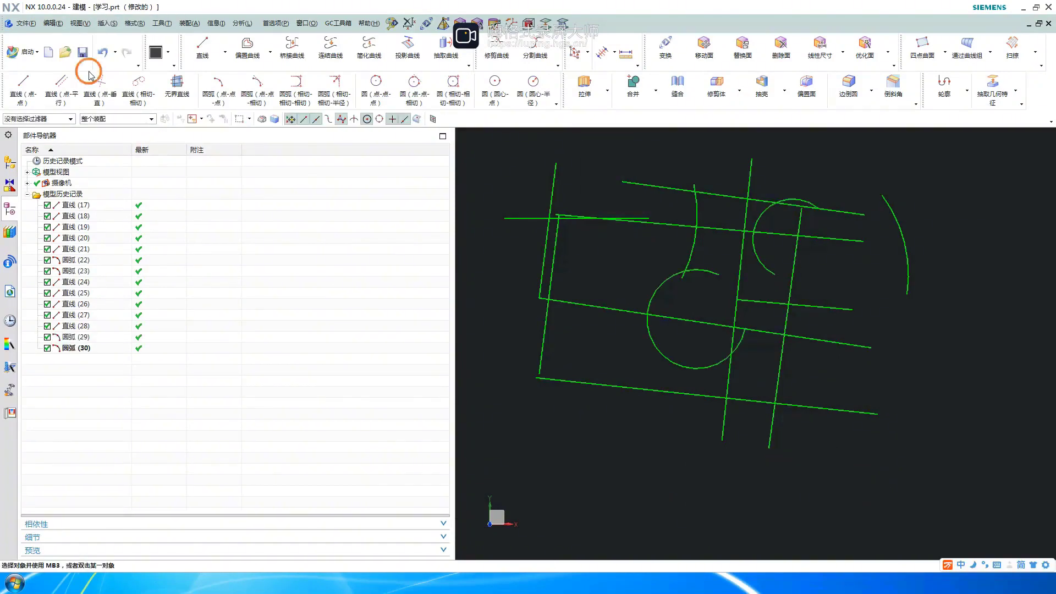
Draw a point-point-tangent arc from the lowest line to the second line from the top, tangent to the left side line
click(102, 22)
click(130, 105)
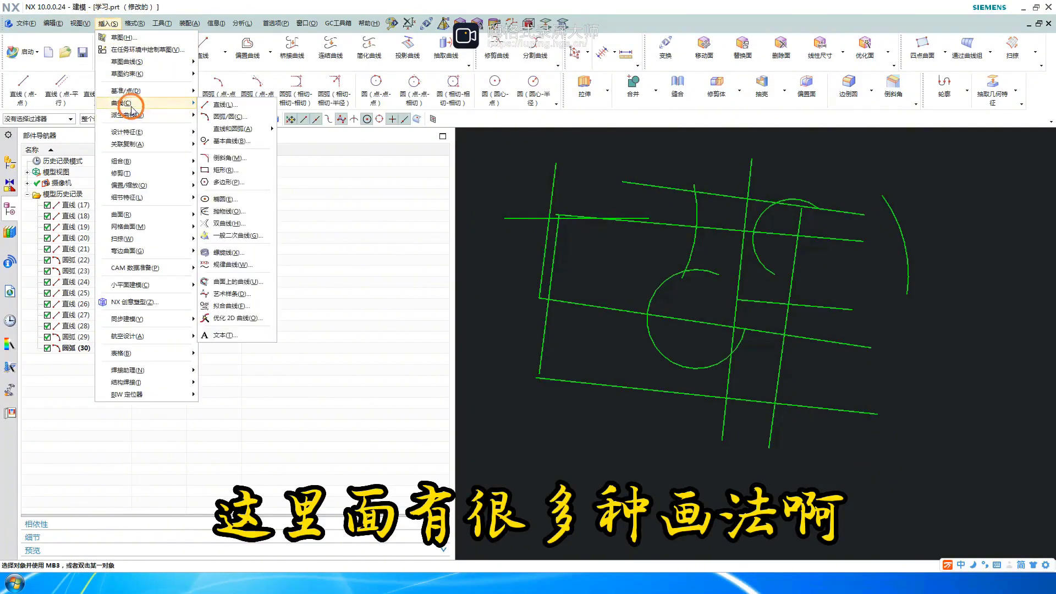
mouse_move(231, 128)
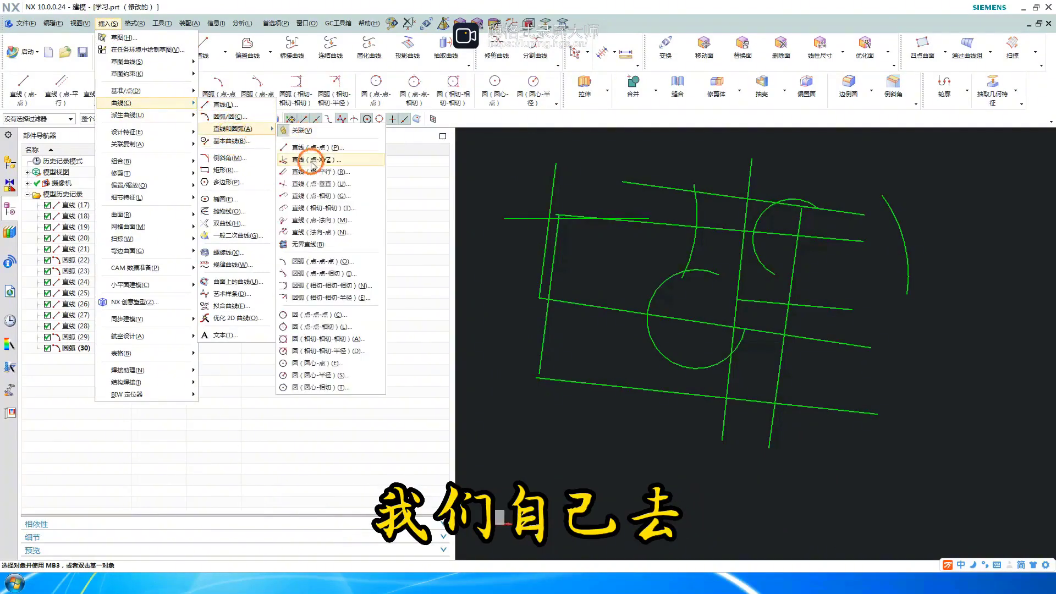
click(312, 275)
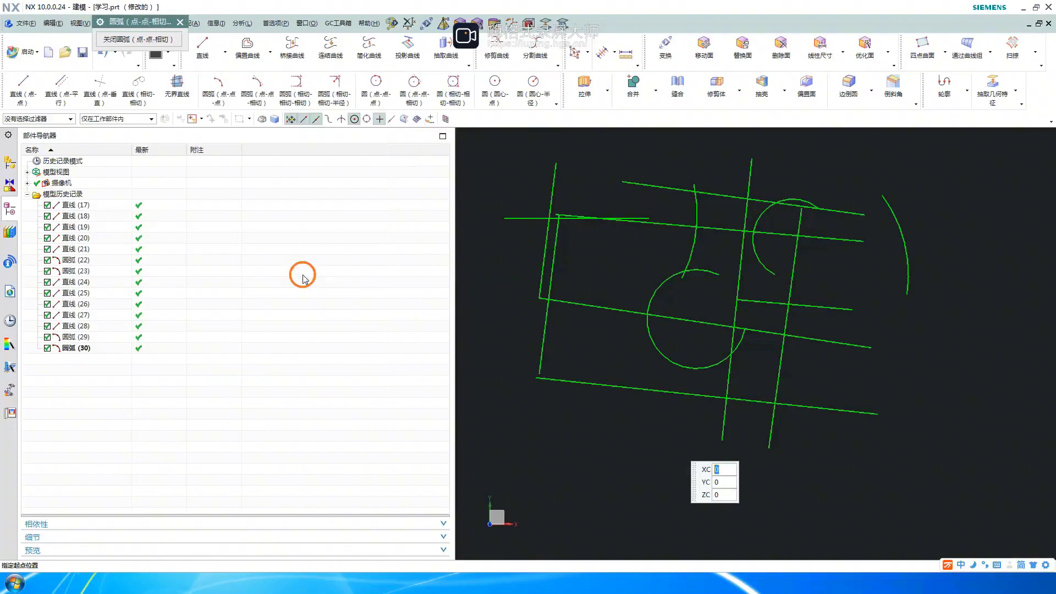
click(705, 395)
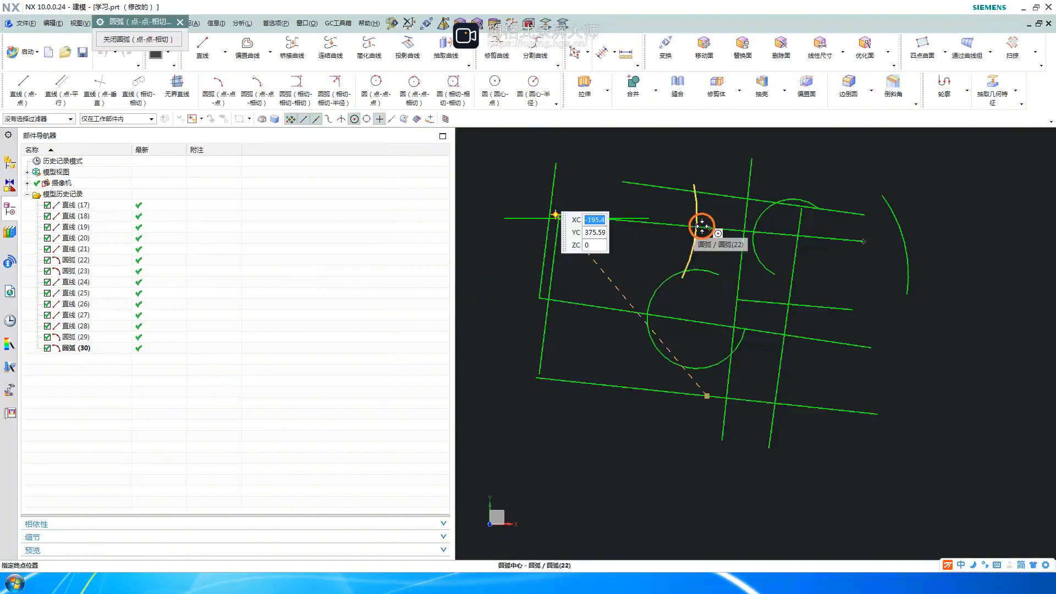
click(706, 227)
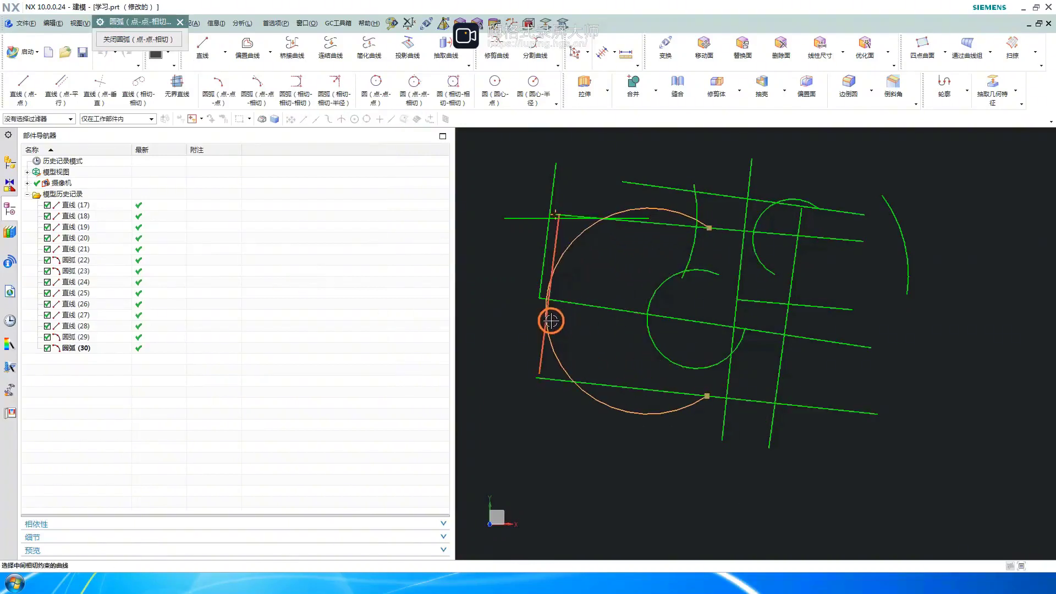
click(551, 321)
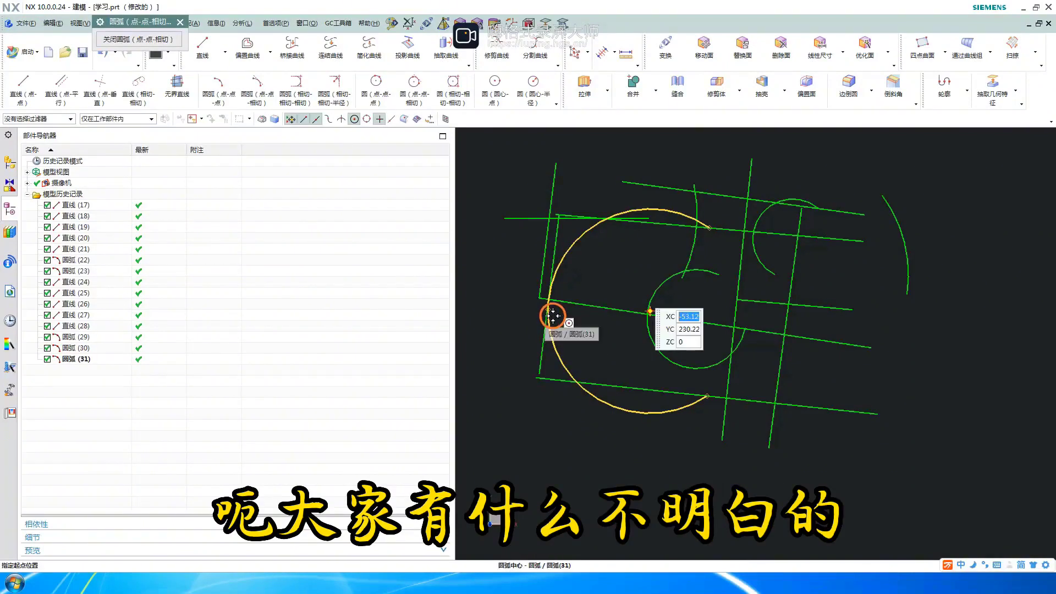
key(Escape)
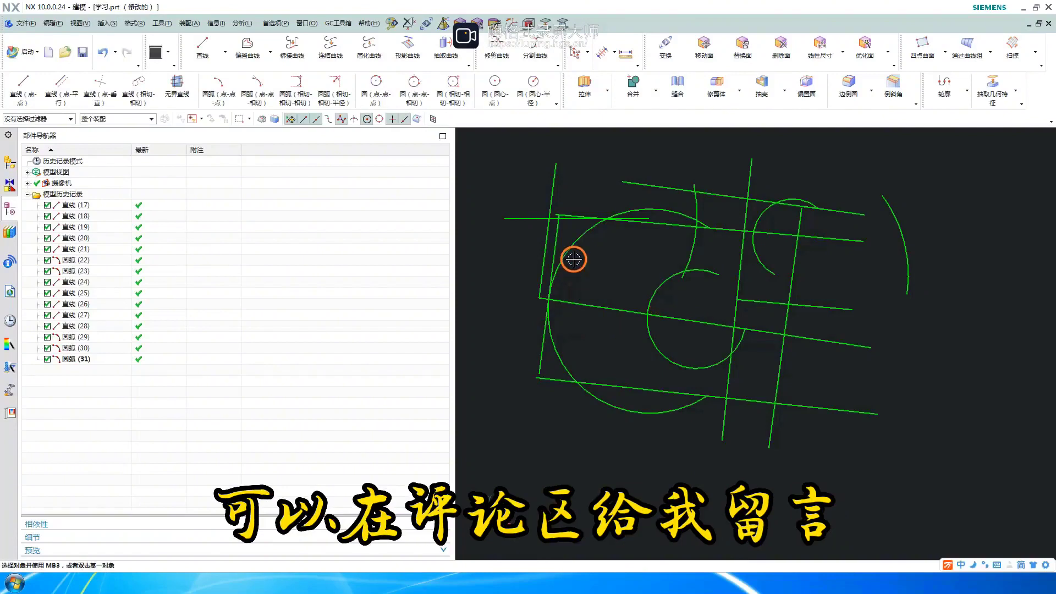
Start an arc tangent to three curves with the Arc Tangent-Tangent-Tangent command
click(109, 26)
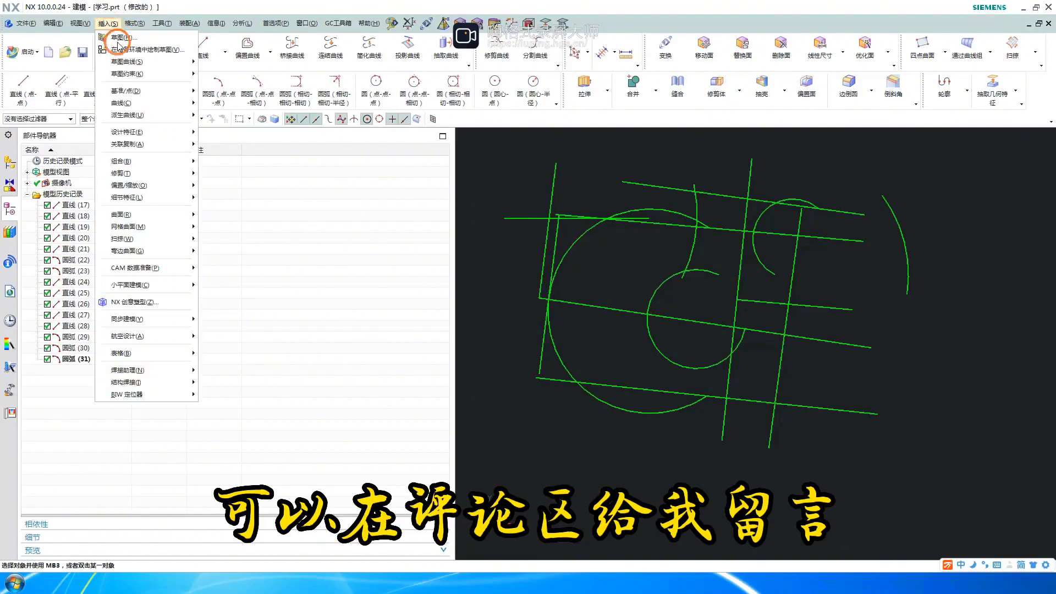
mouse_move(133, 105)
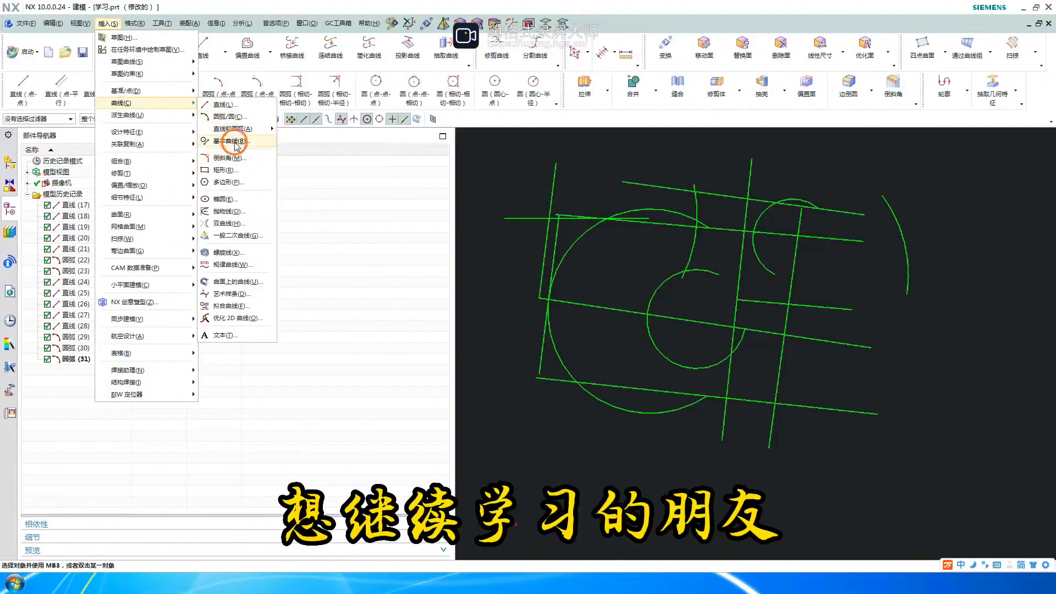
mouse_move(236, 128)
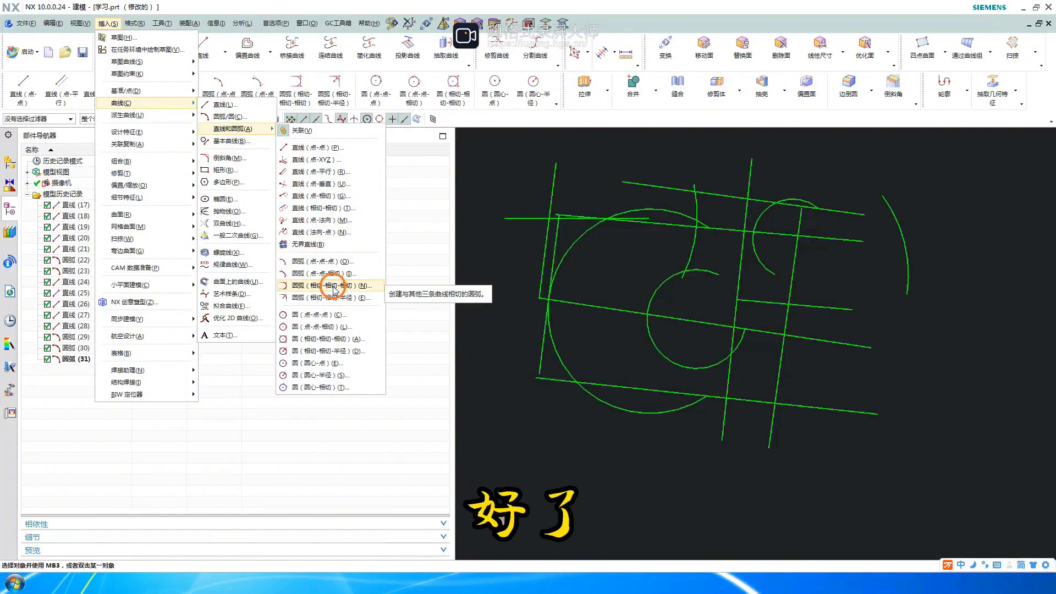
click(297, 286)
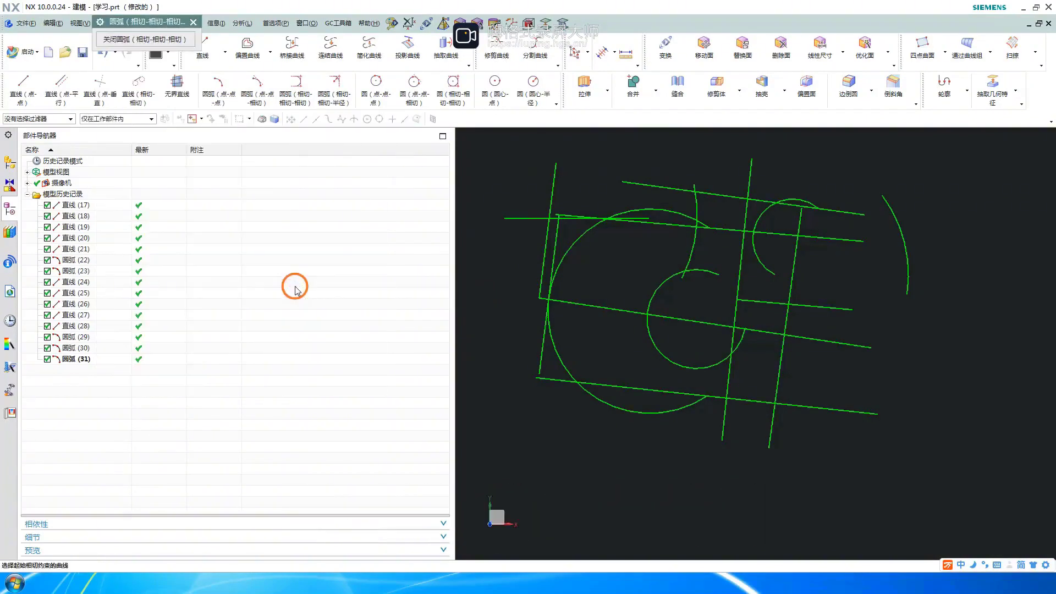